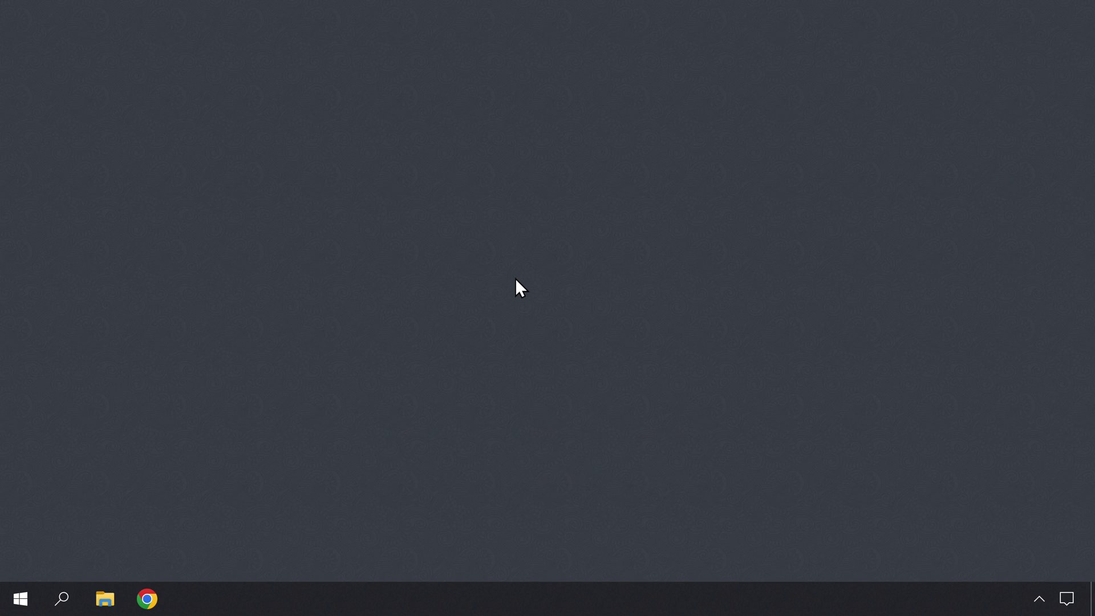
Open Task Manager and expand it to the detailed view.
right_click(440, 593)
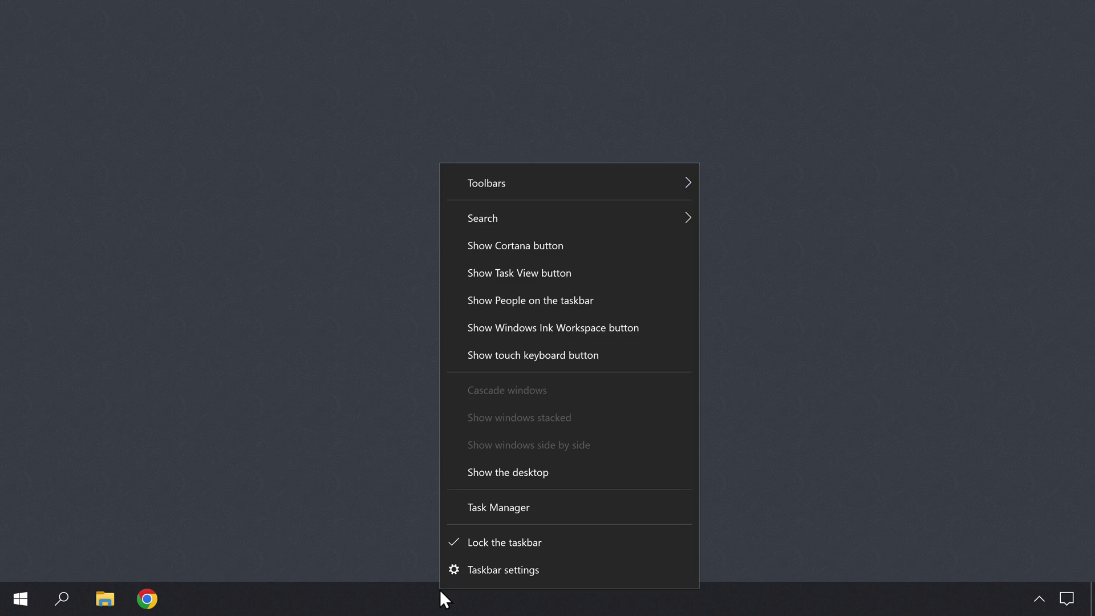
left_click(491, 509)
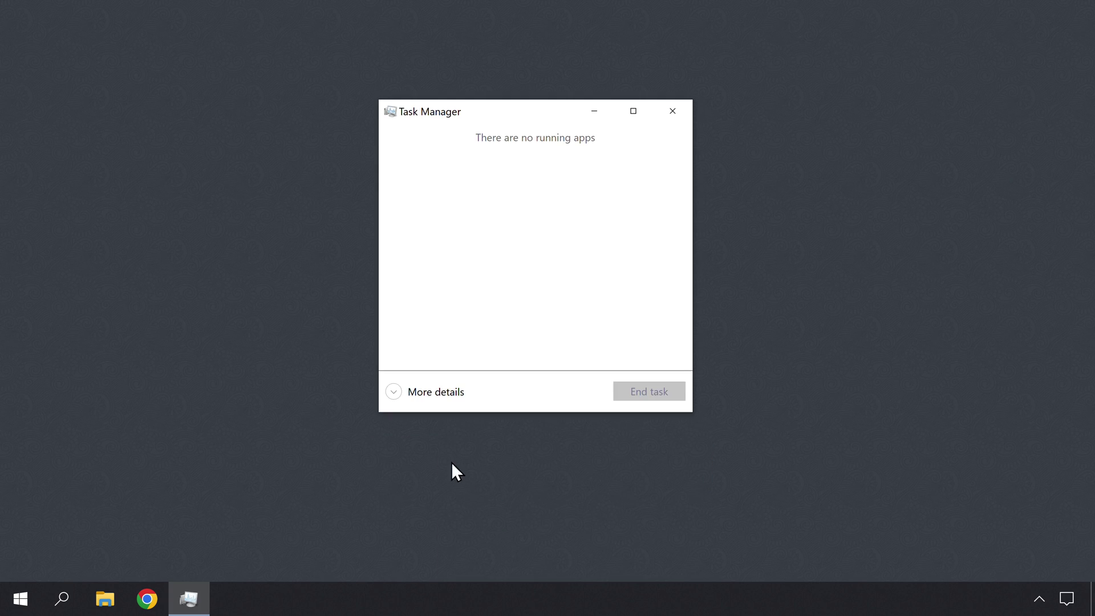
left_click(393, 393)
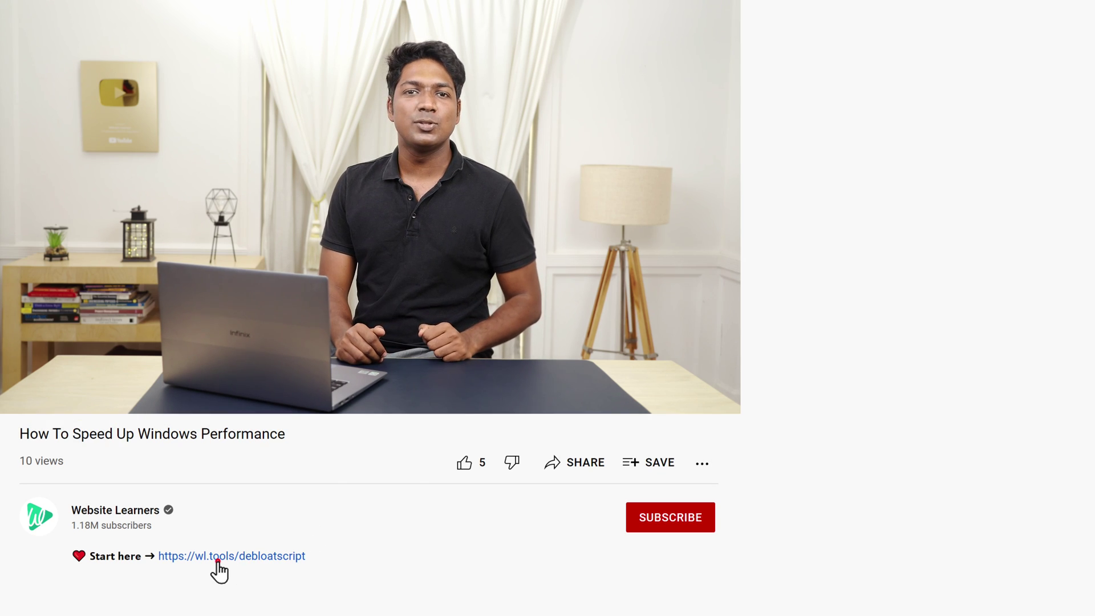
left_click(215, 558)
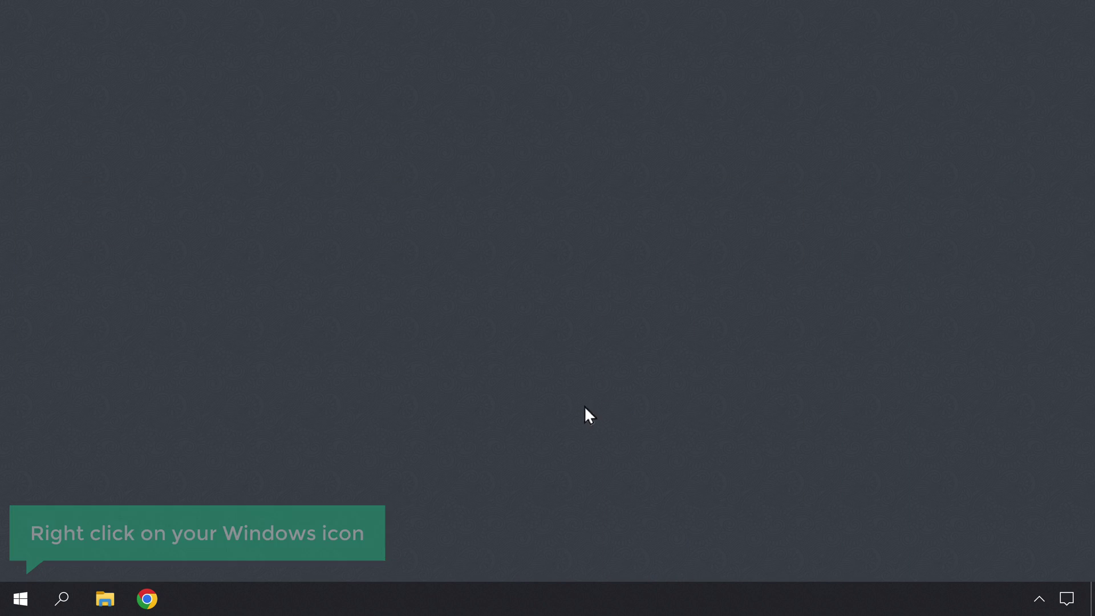
right_click(20, 595)
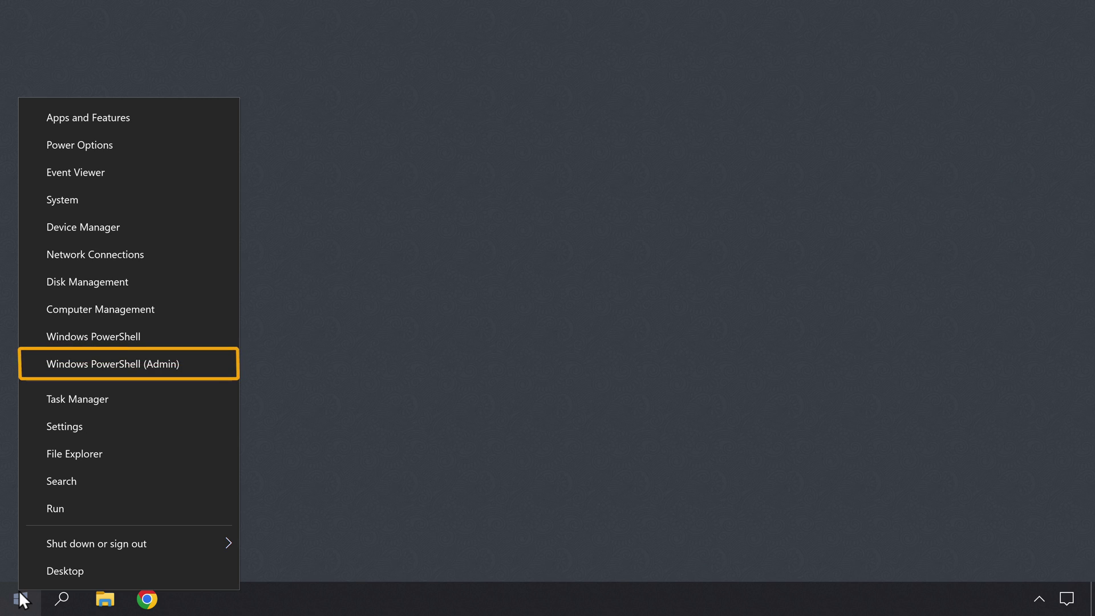
left_click(99, 368)
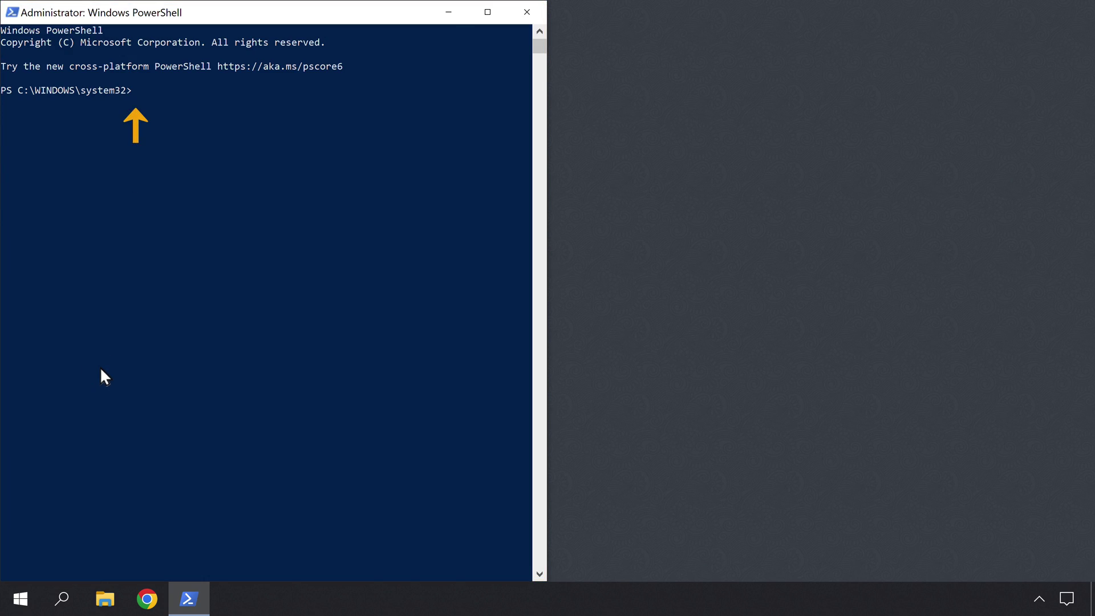
left_click(133, 90)
key("ctrl+v")
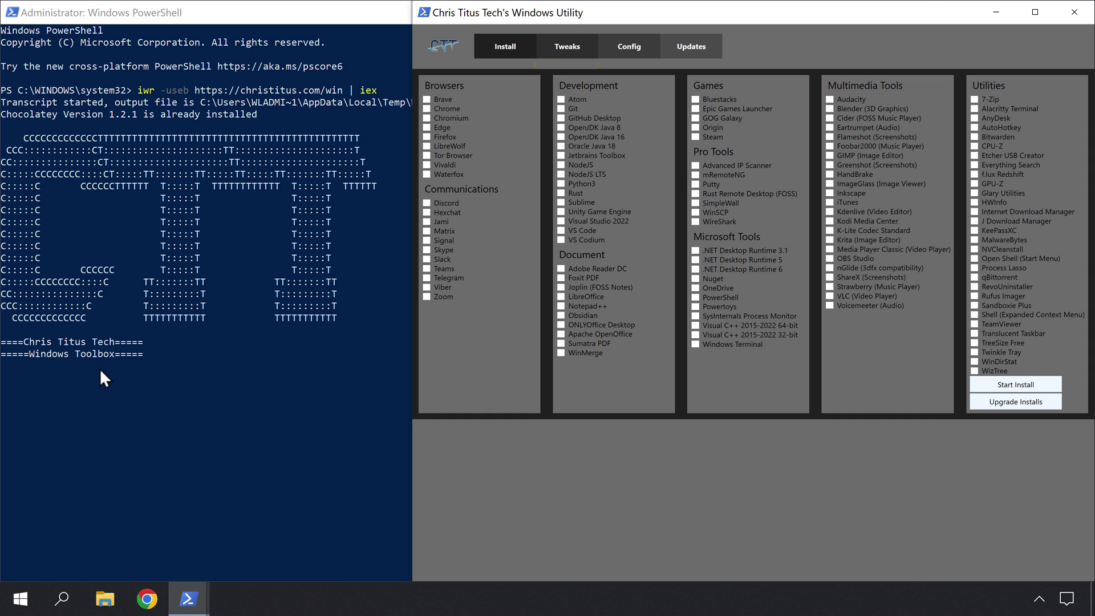
Run the recommended Laptop tweaks in the Windows utility and dismiss the completion message.
left_click(566, 50)
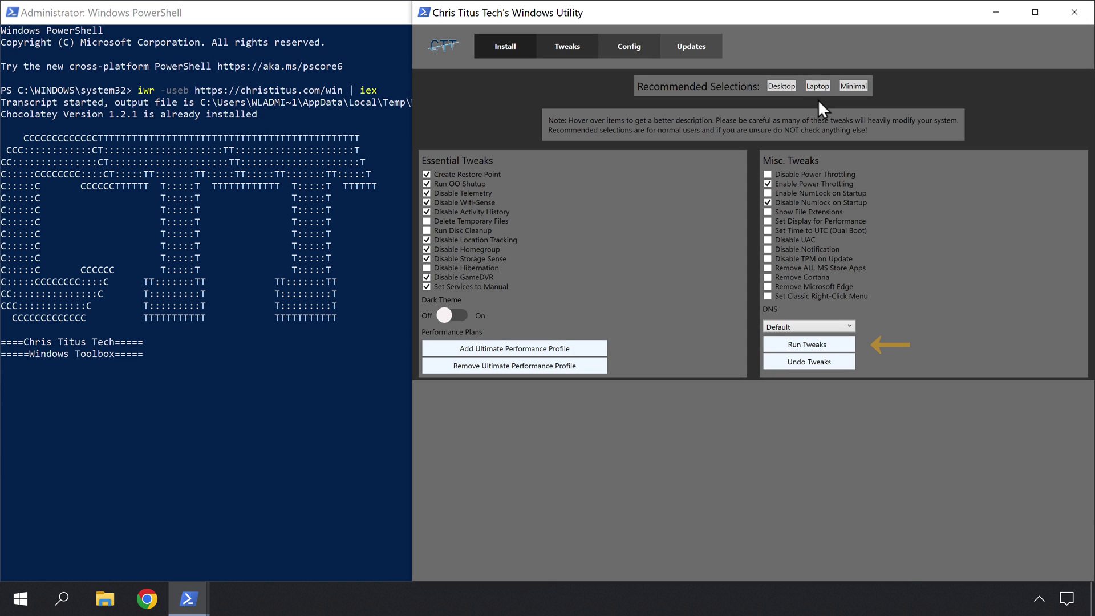
left_click(808, 345)
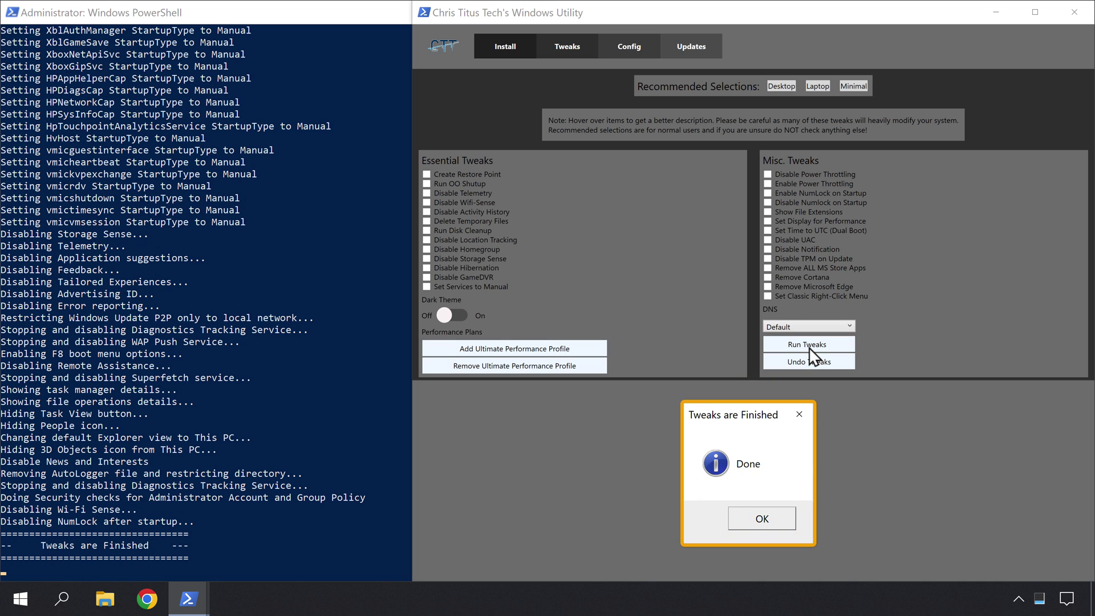
left_click(761, 520)
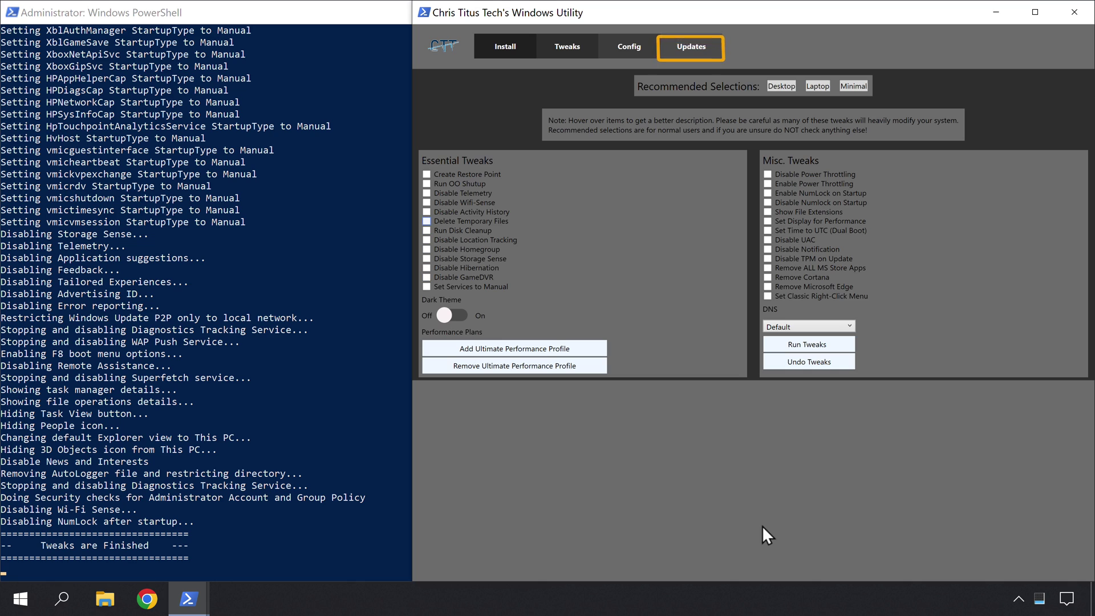
Apply the Security (Recommended) Settings for Windows updates and dismiss the completion message.
left_click(693, 53)
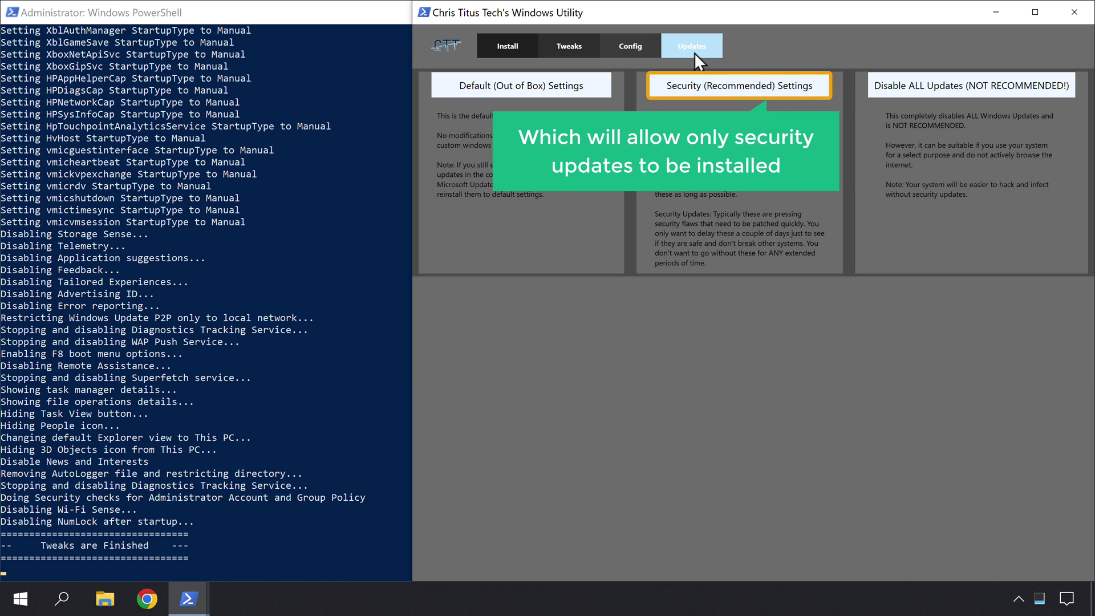
left_click(734, 90)
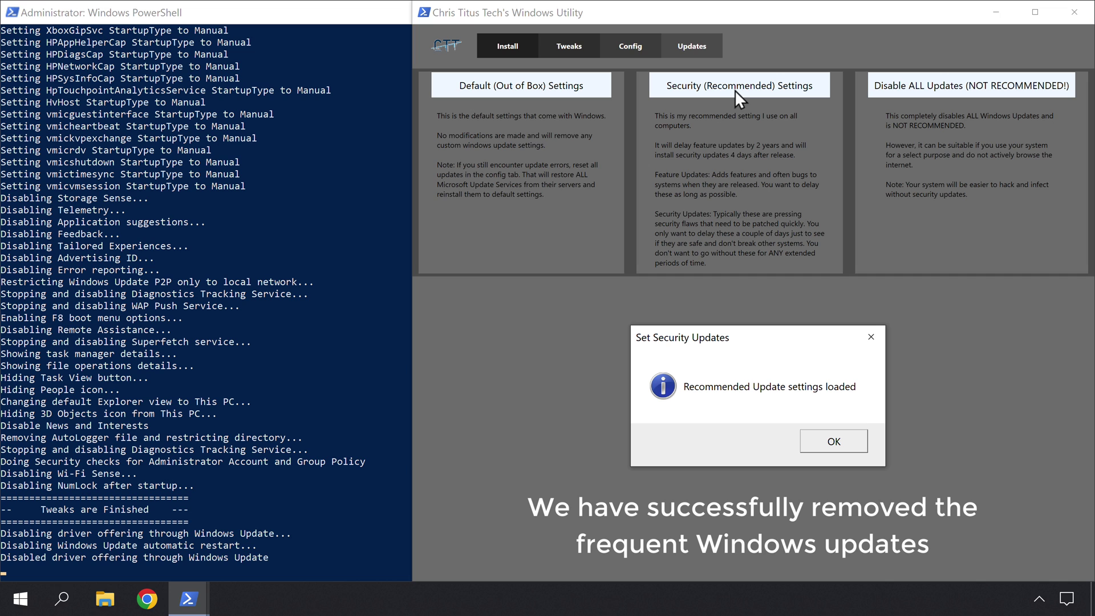
left_click(836, 448)
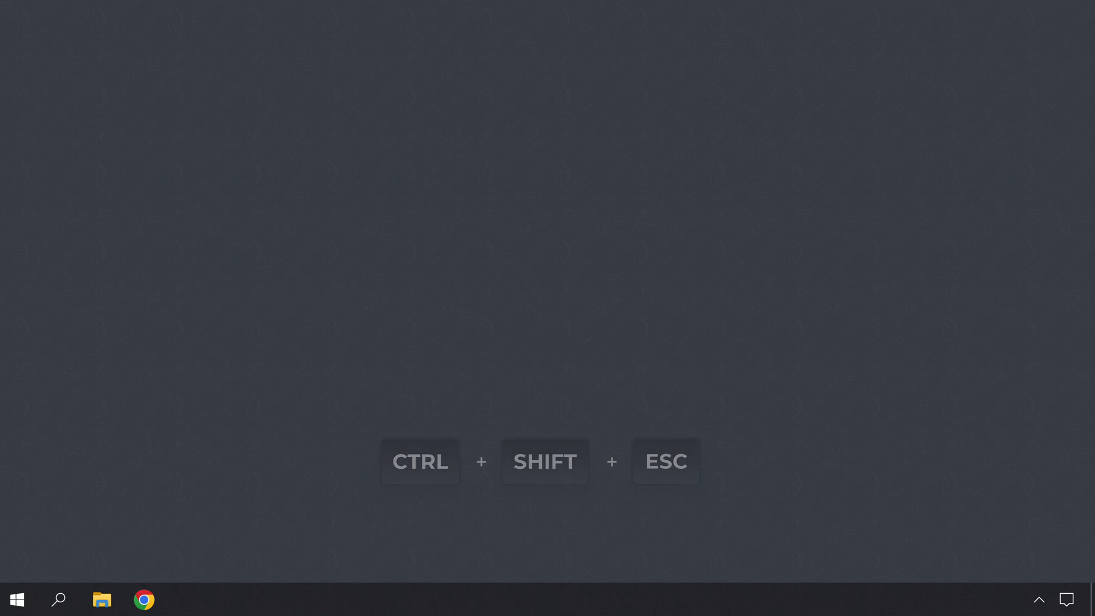
Disable automatic startup for Cortana, Phone Link and Skype in Task Manager.
key("ctrl+shift+Escape")
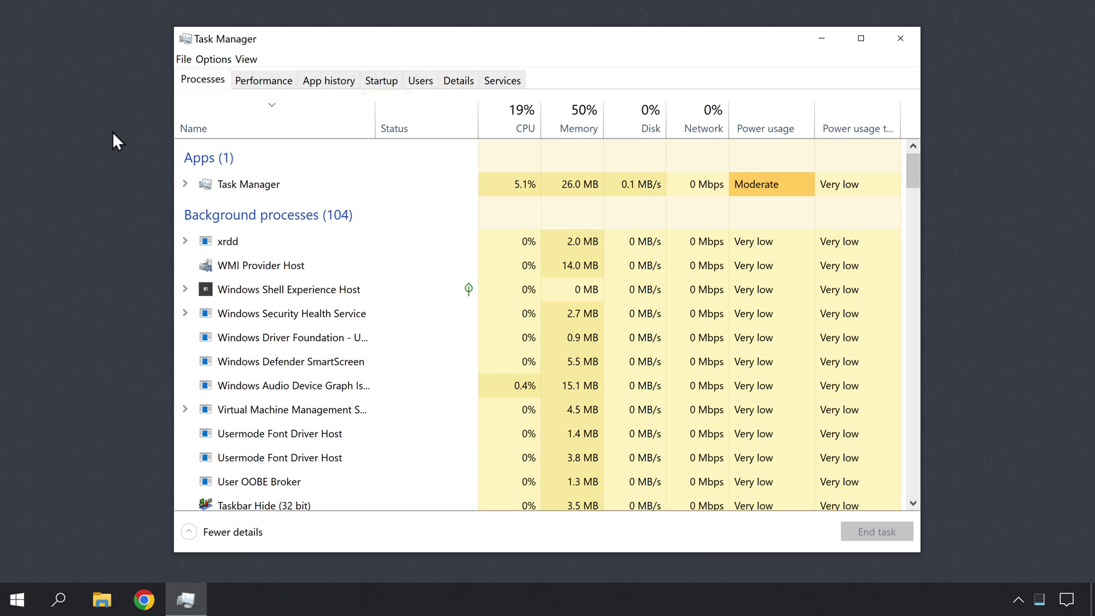
left_click(381, 86)
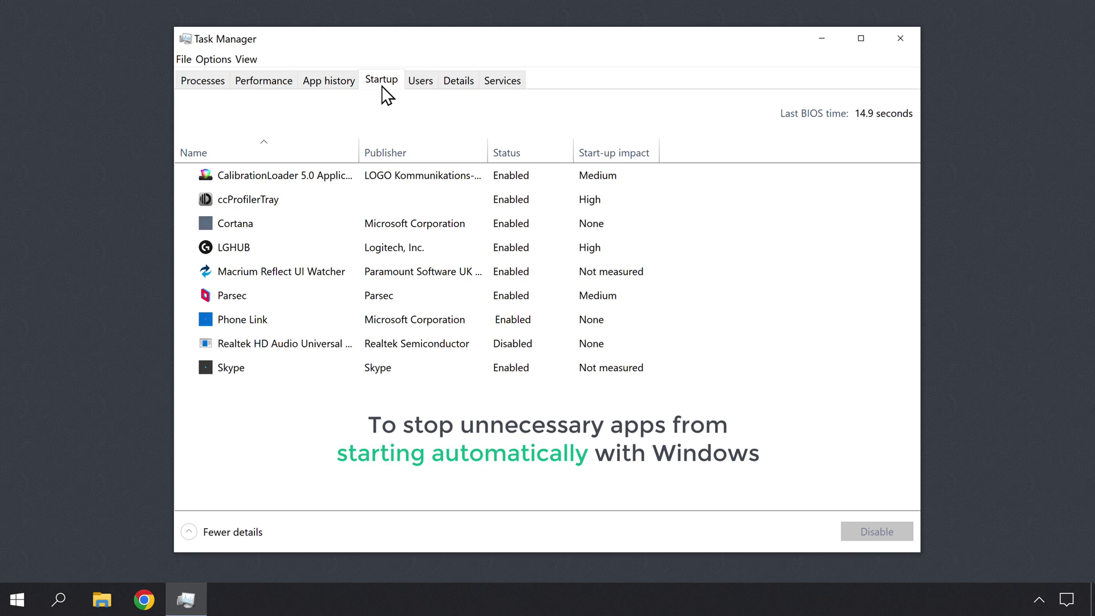
right_click(536, 224)
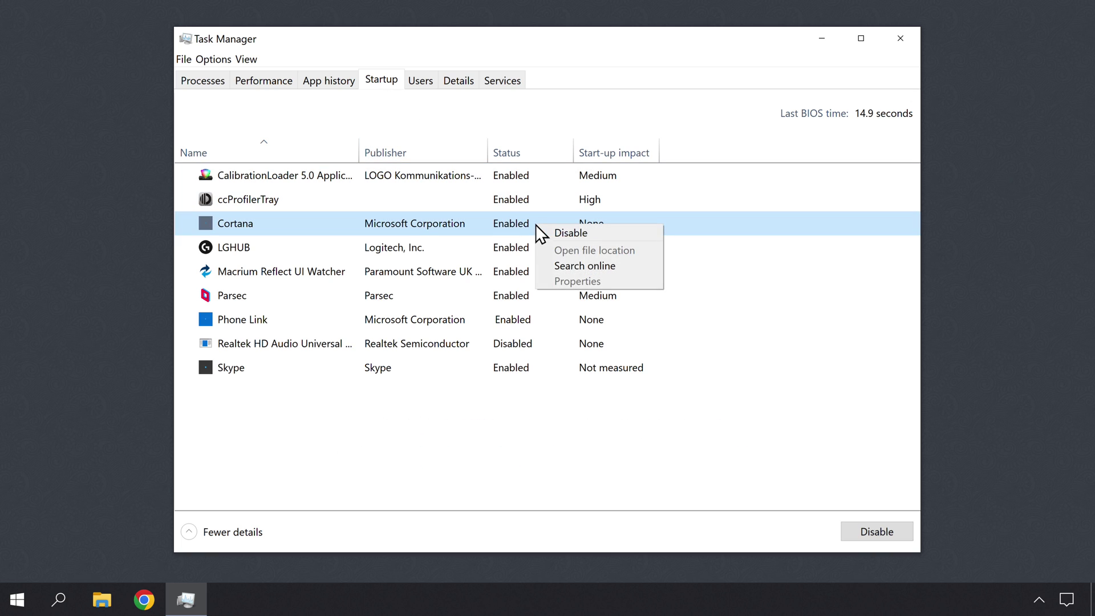
left_click(571, 237)
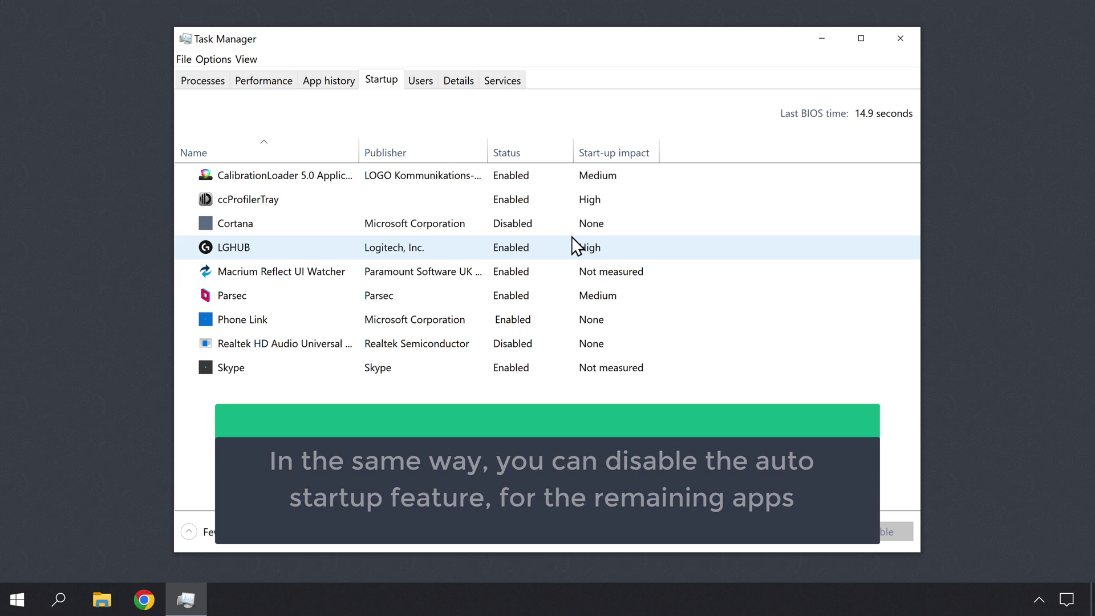
right_click(534, 316)
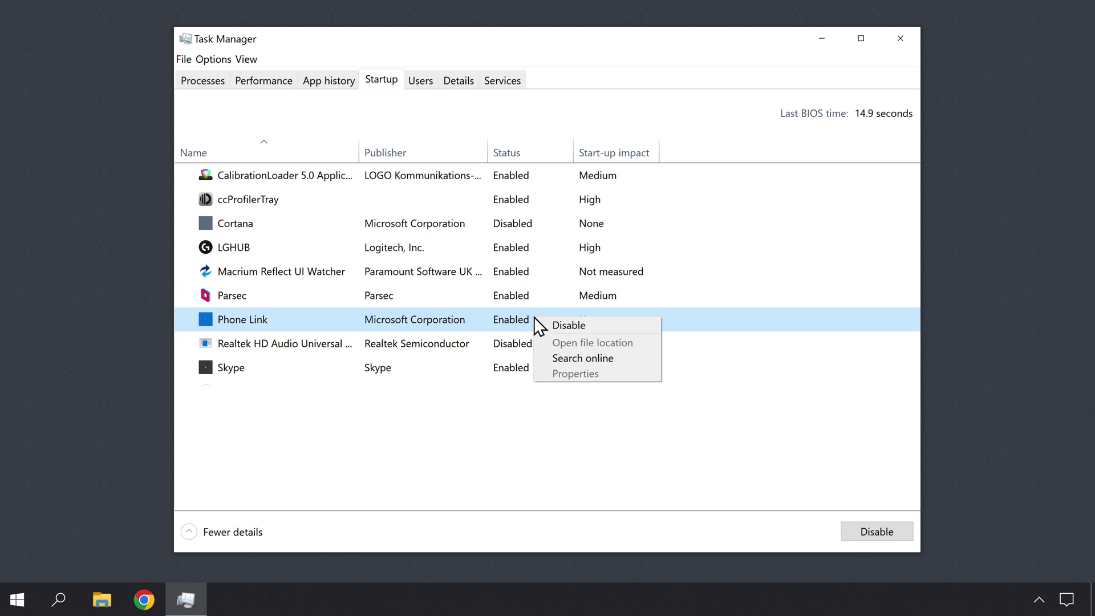
left_click(570, 327)
right_click(535, 367)
left_click(569, 379)
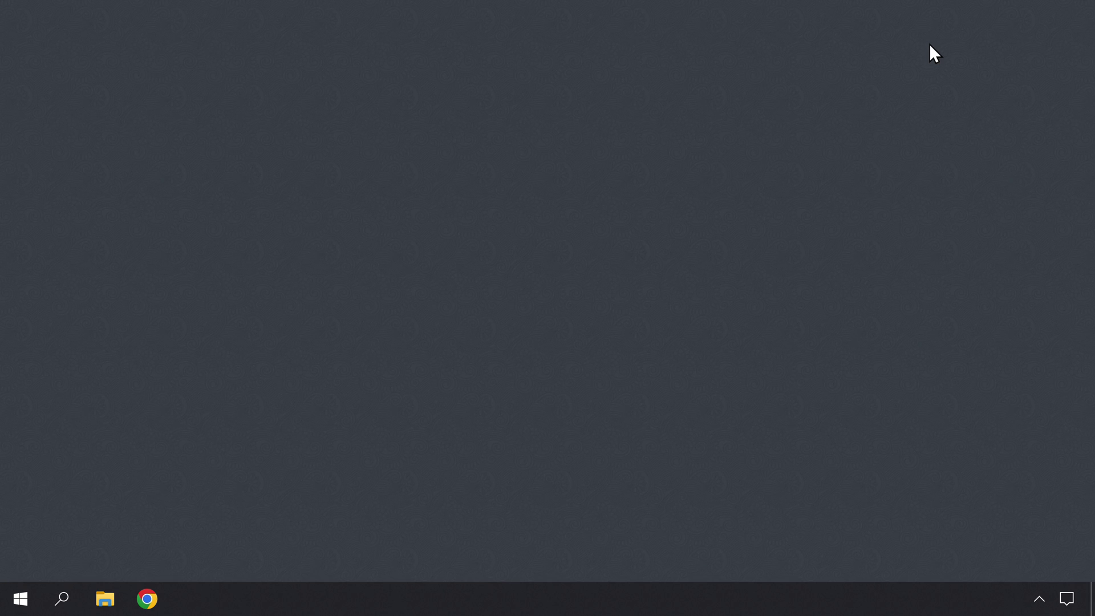
Open the Services console by running services.msc.
key("super+r")
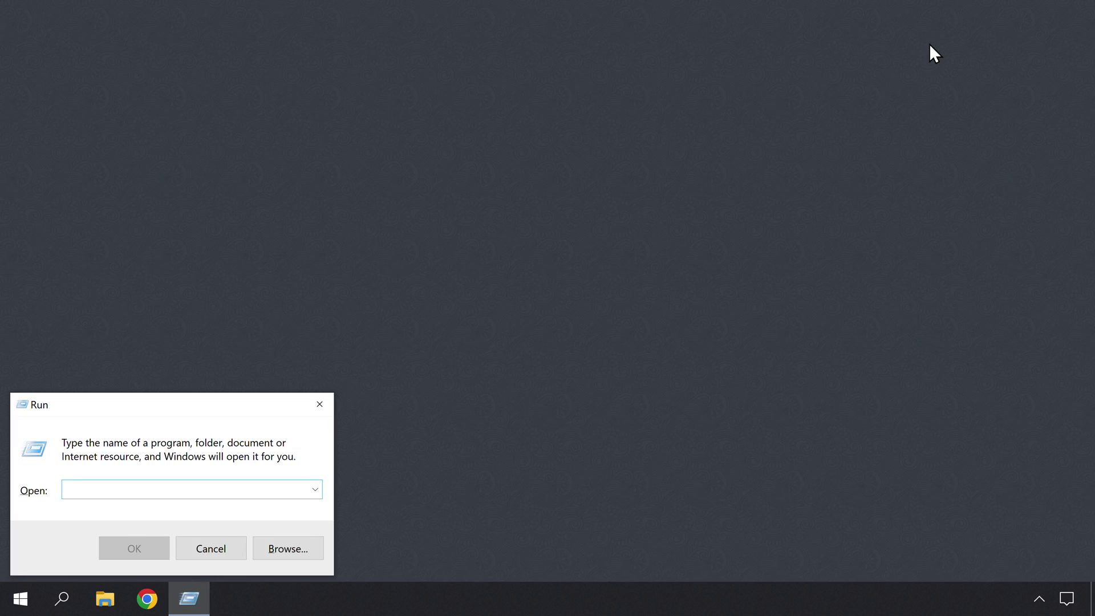
type("services.msc")
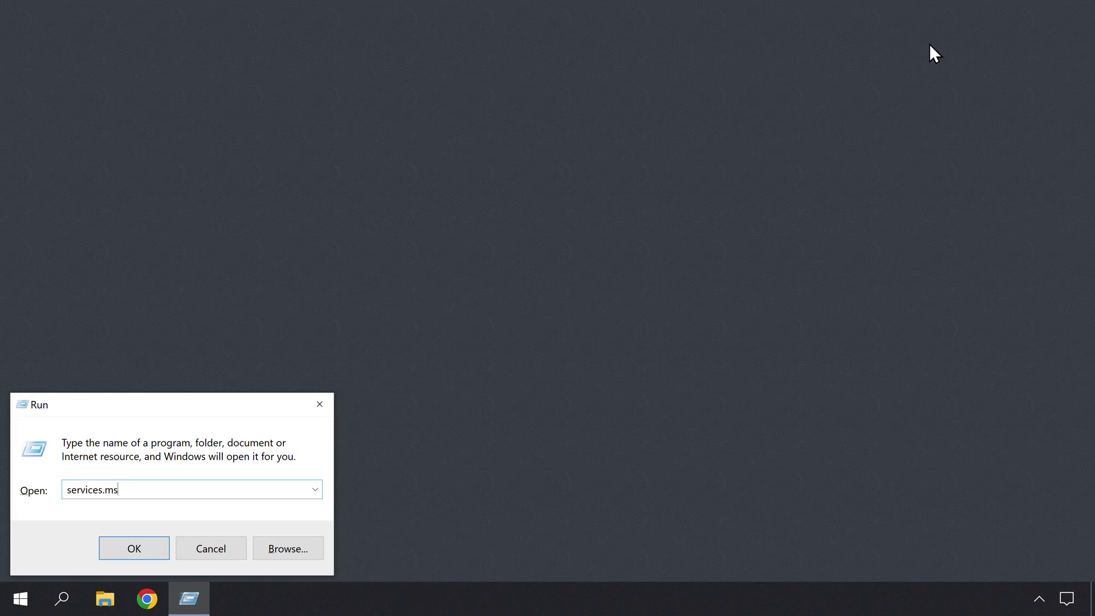
left_click(134, 549)
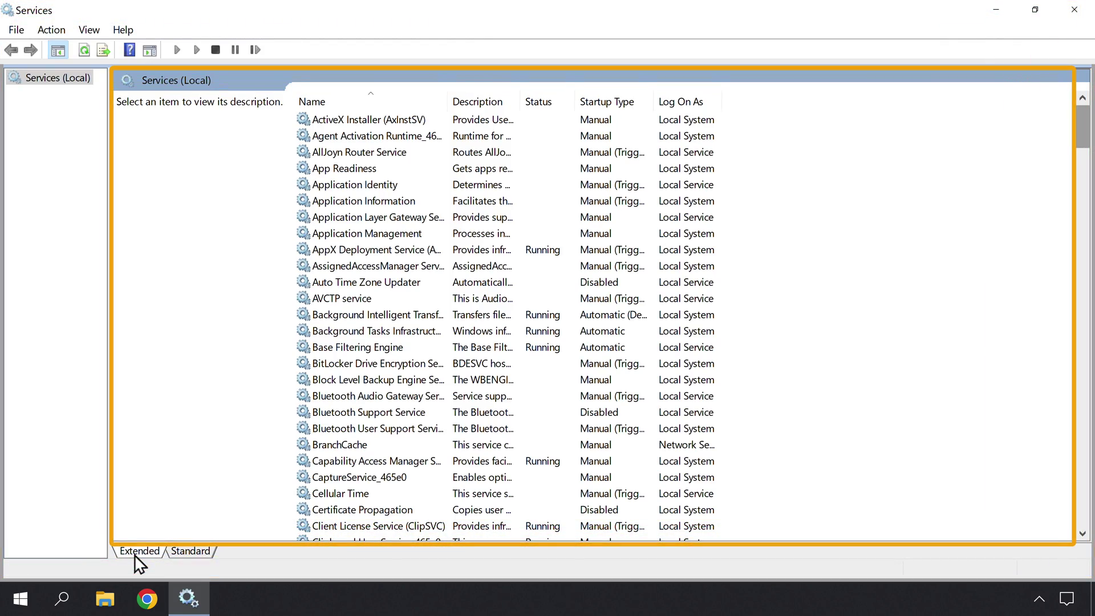
Set the SysMain service's startup type to Disabled and apply the change.
left_click_drag(1080, 117, 1081, 407)
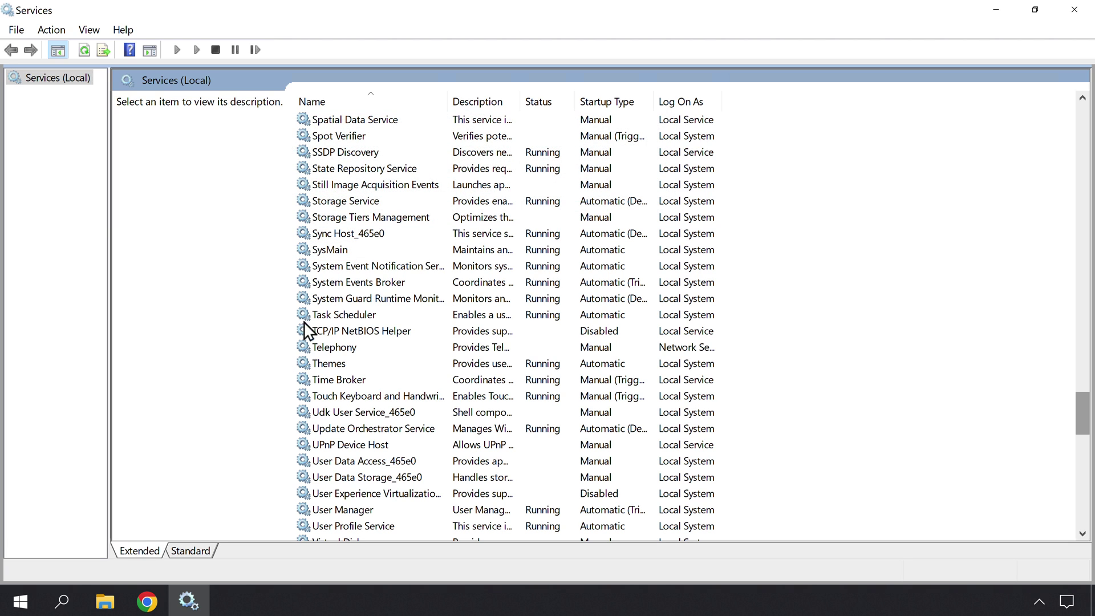
right_click(355, 251)
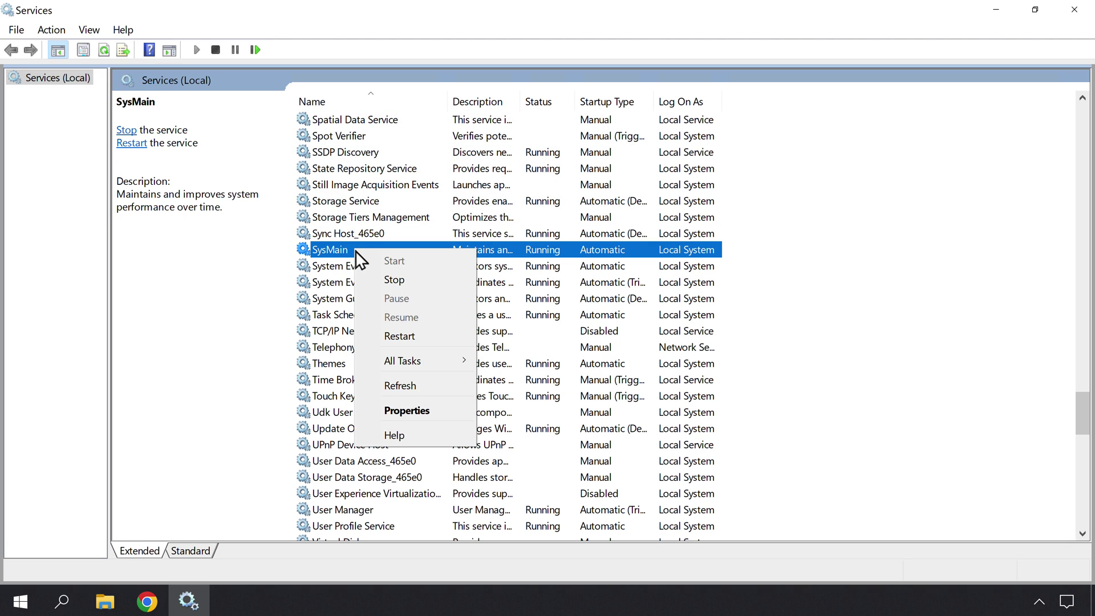
left_click(409, 414)
left_click(690, 278)
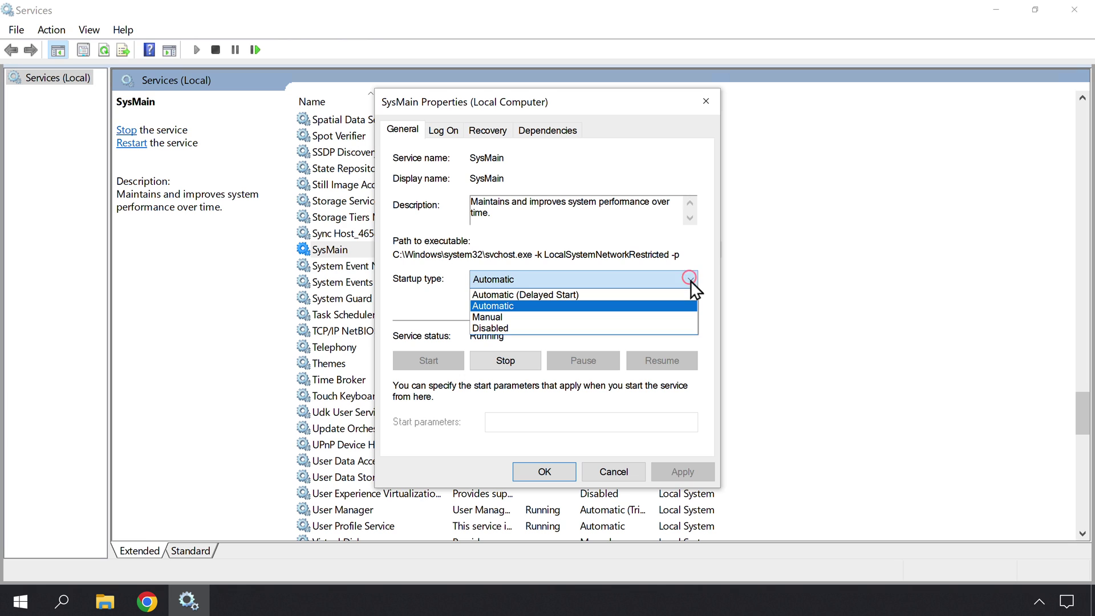
left_click(491, 328)
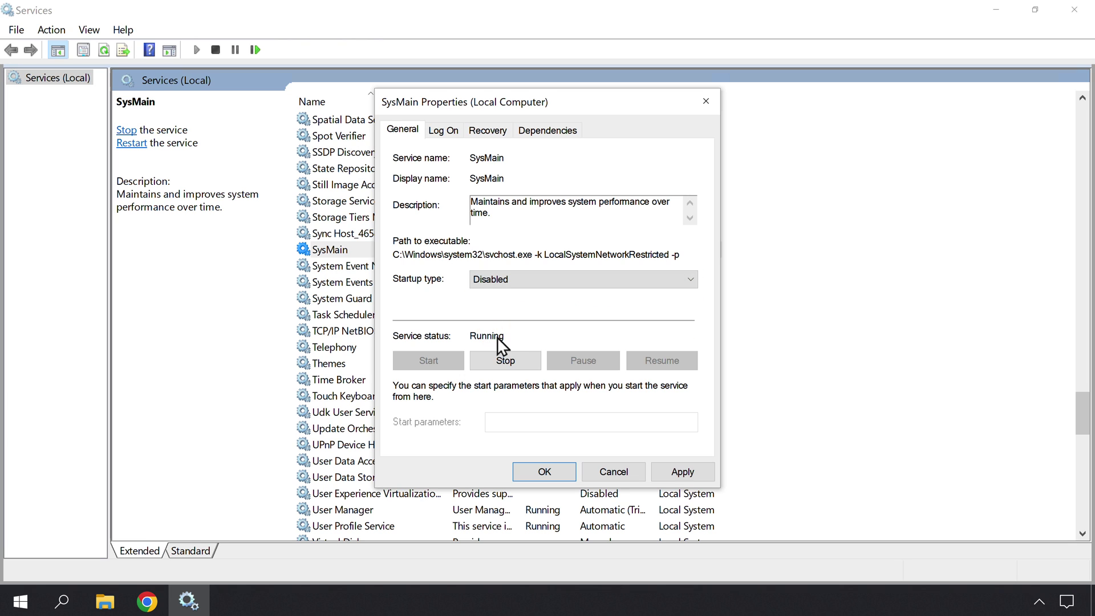
left_click(682, 473)
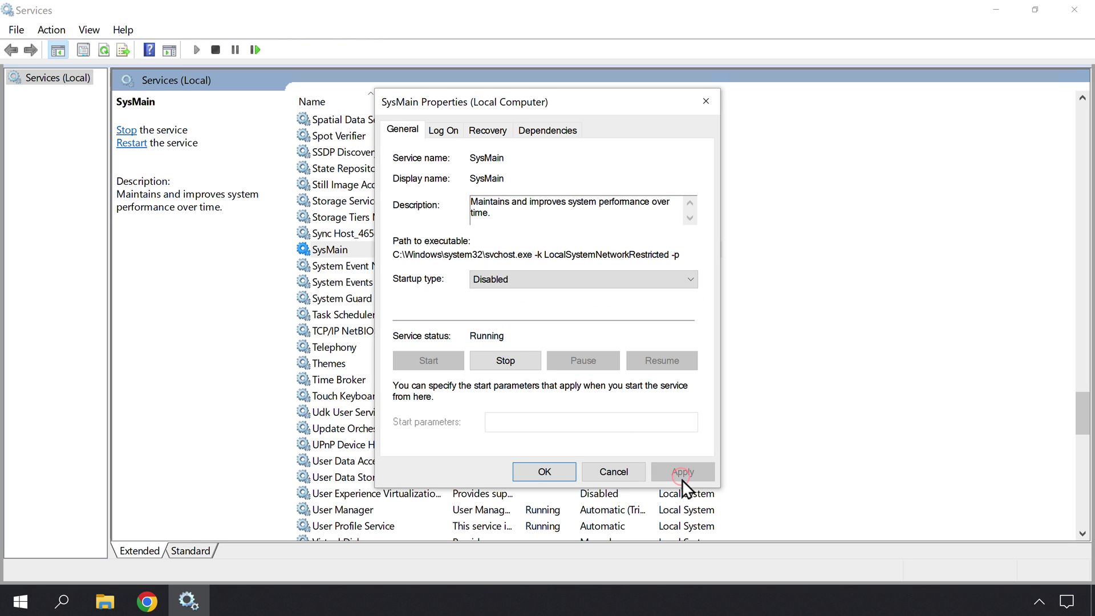
left_click(545, 472)
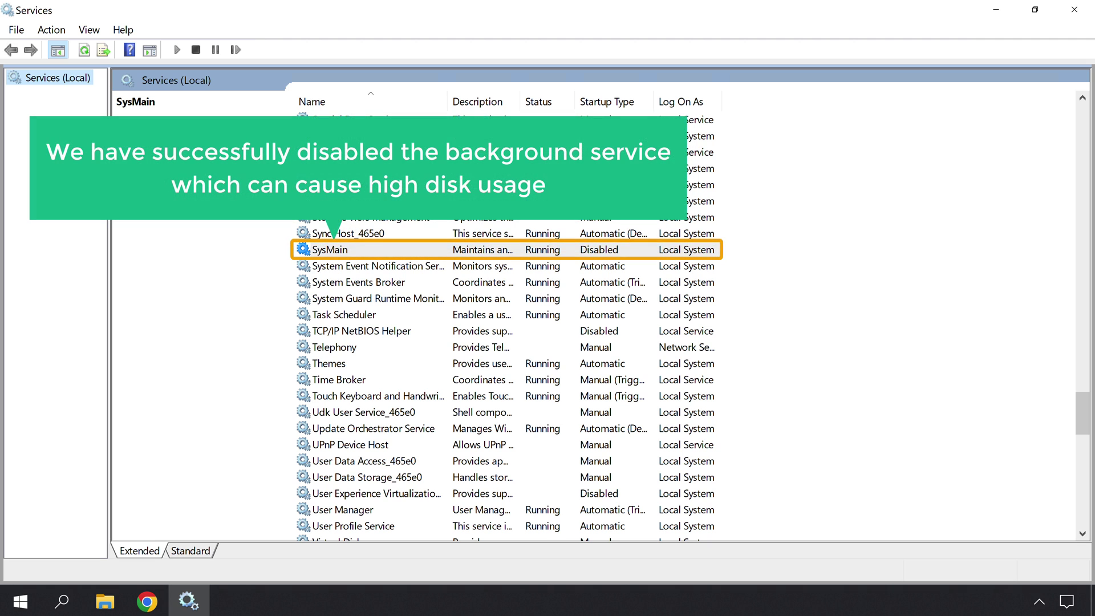
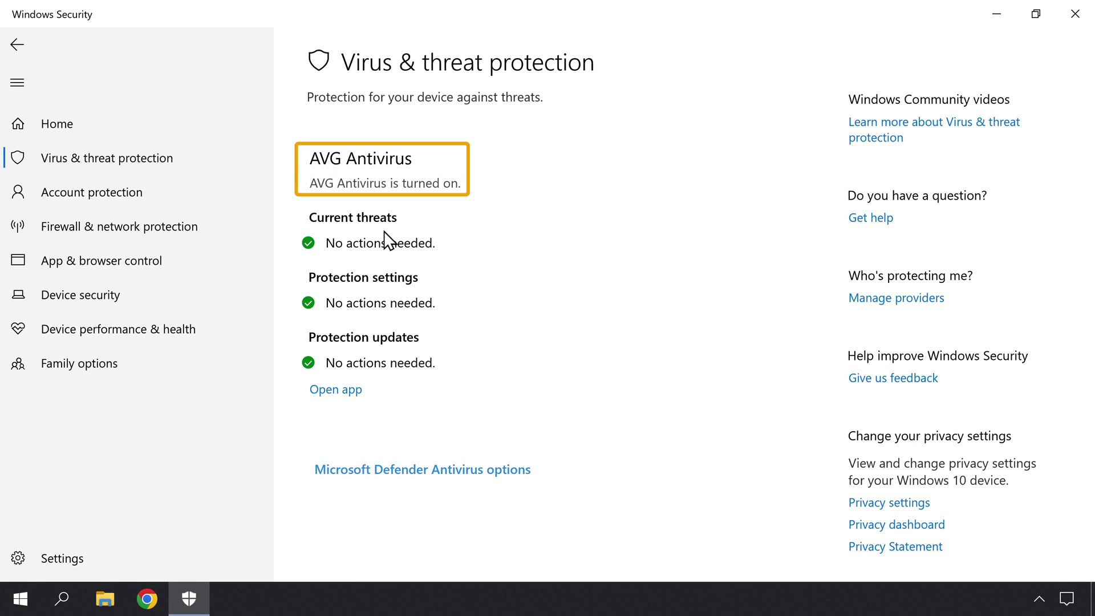
Uninstall AVG AntiVirus FREE from the installed apps and switch back to Virus & threat protection in Windows Security.
left_click(19, 593)
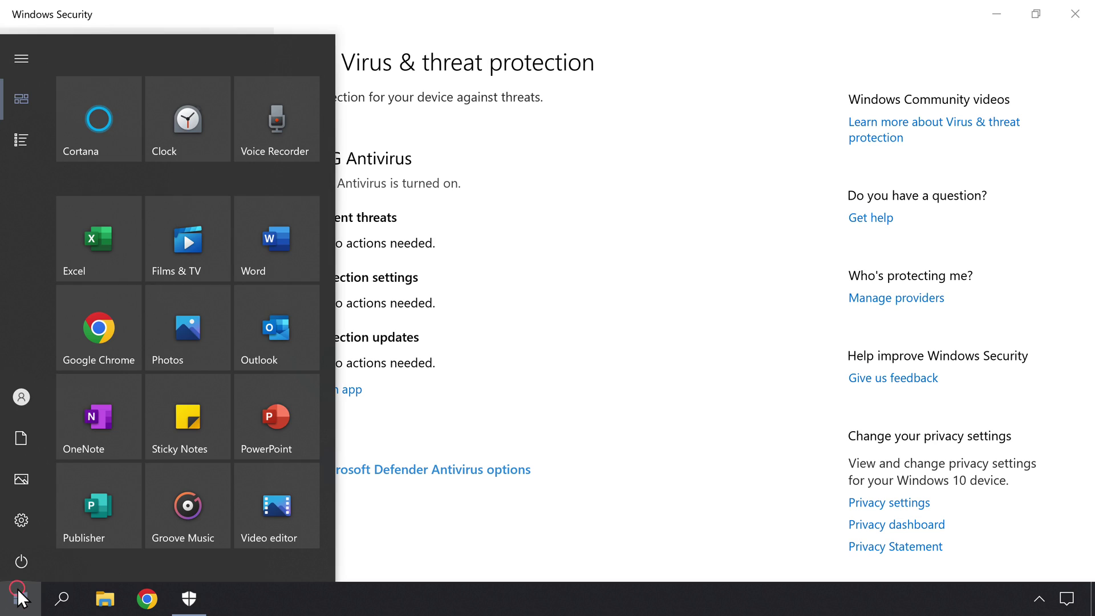
left_click(21, 519)
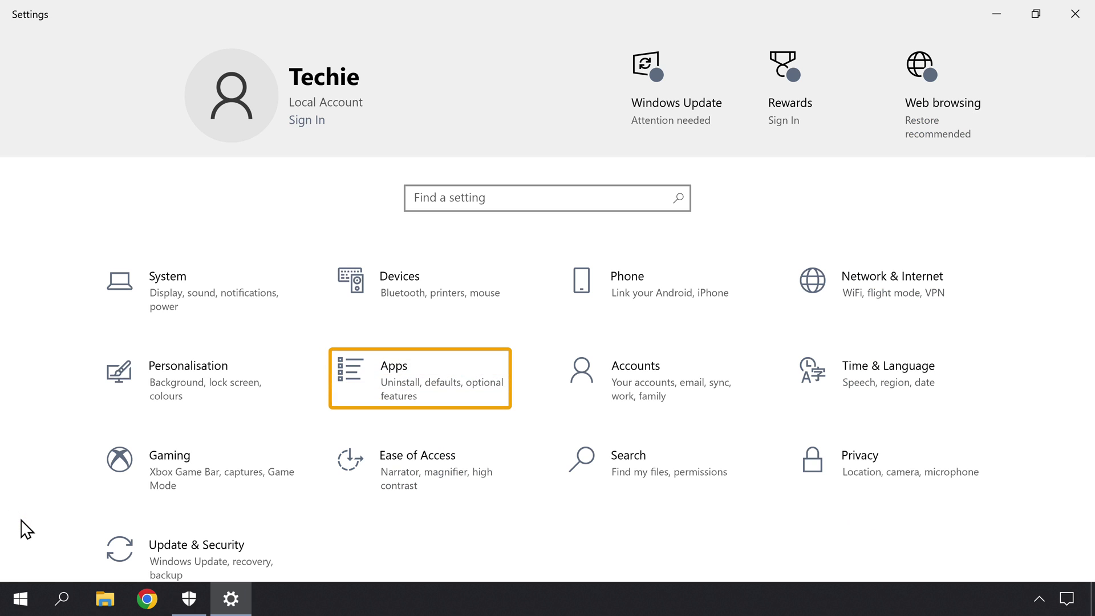
left_click(394, 381)
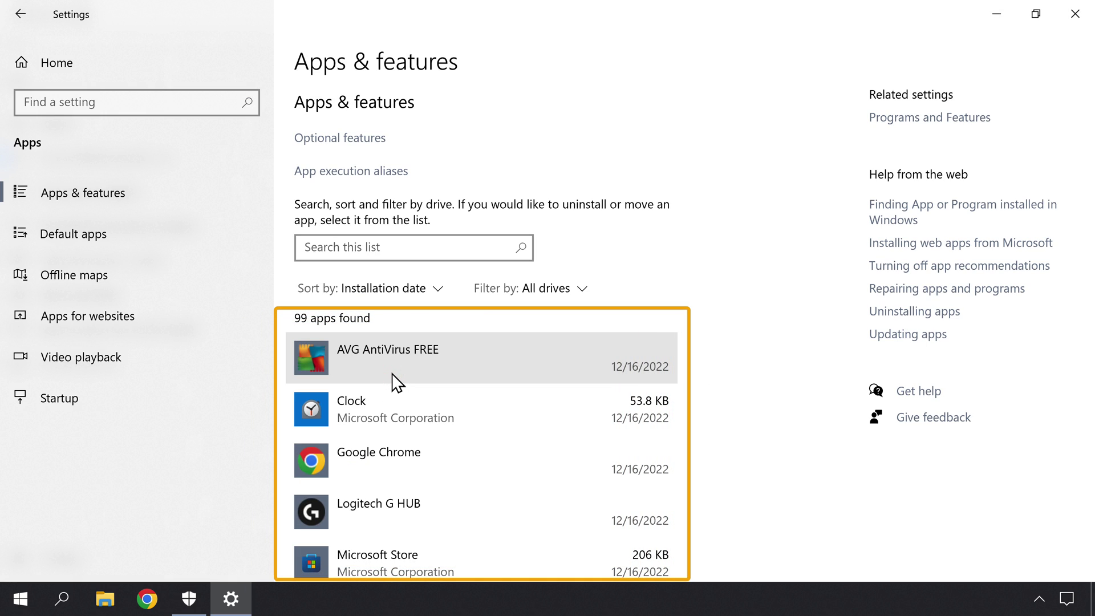
left_click(391, 373)
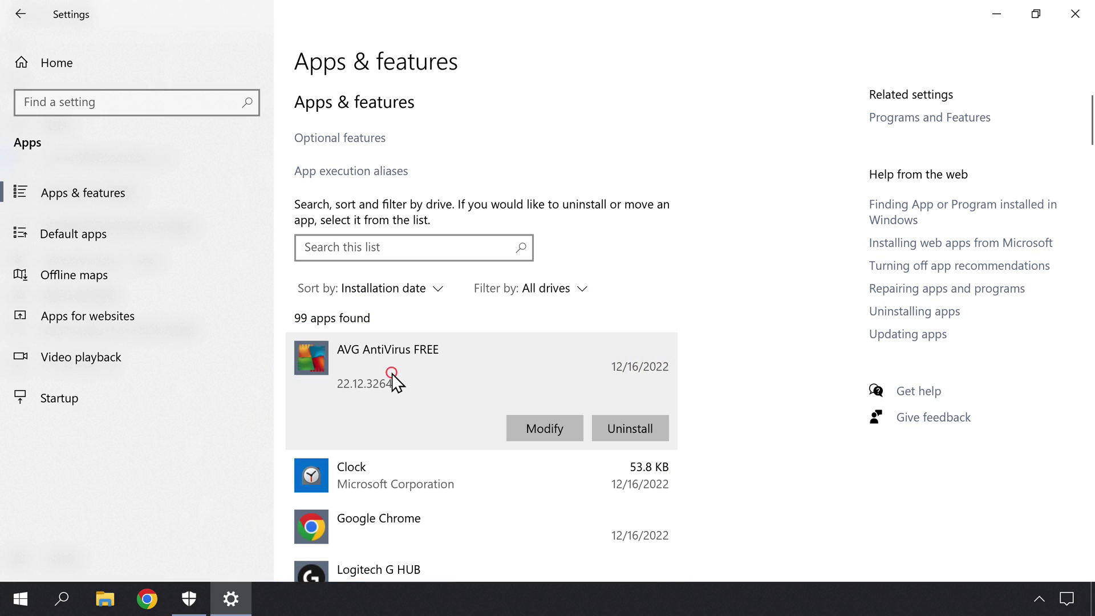
left_click(630, 429)
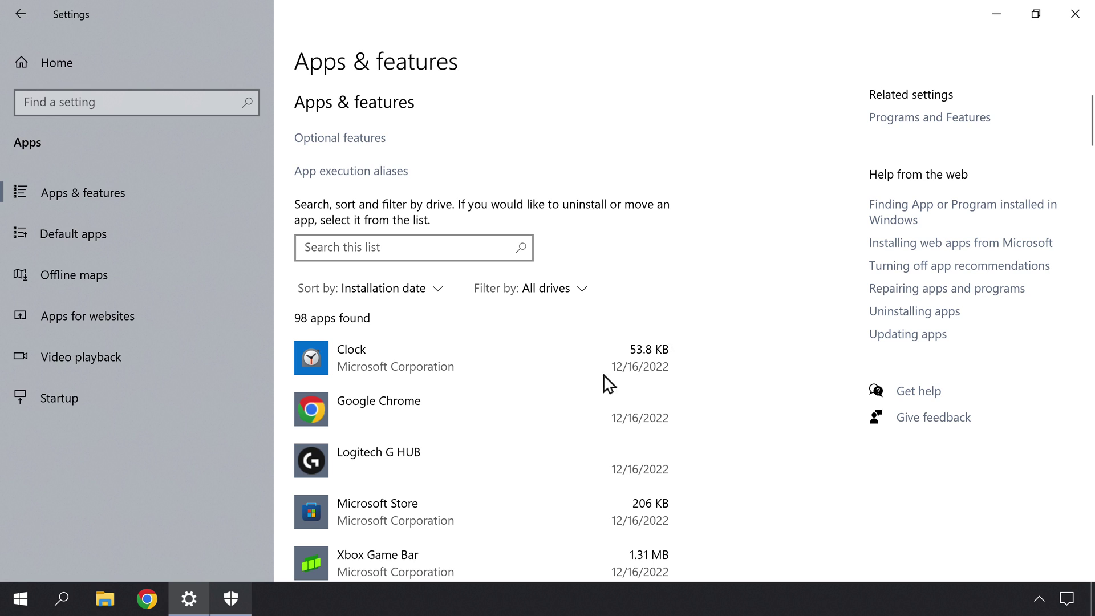
left_click(230, 598)
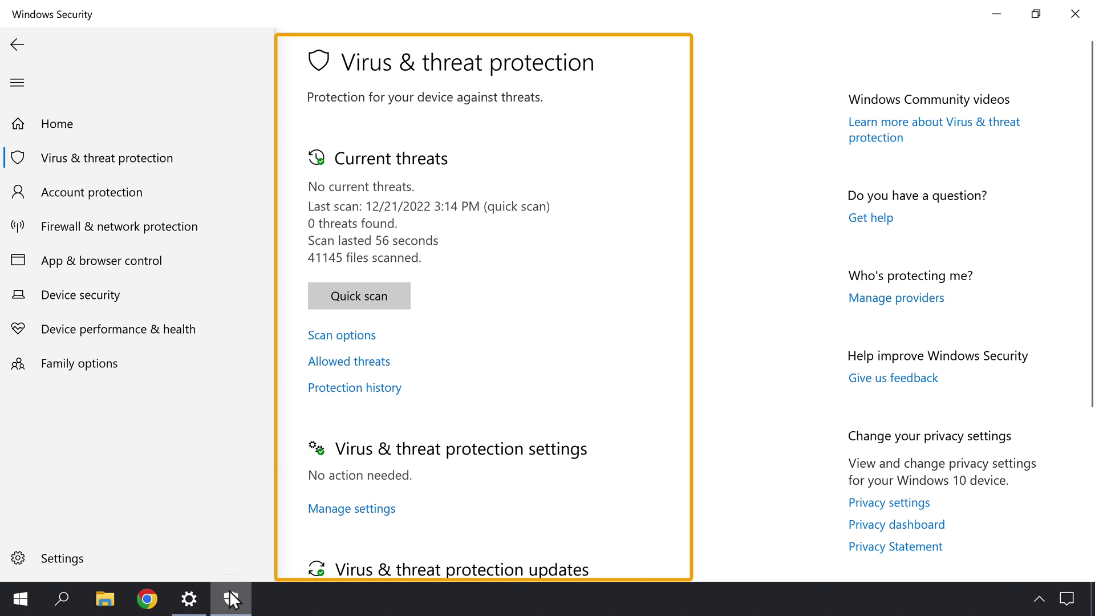
Open the security providers management in Windows Security's settings, and follow the Kaspersky link in the video description.
left_click(64, 559)
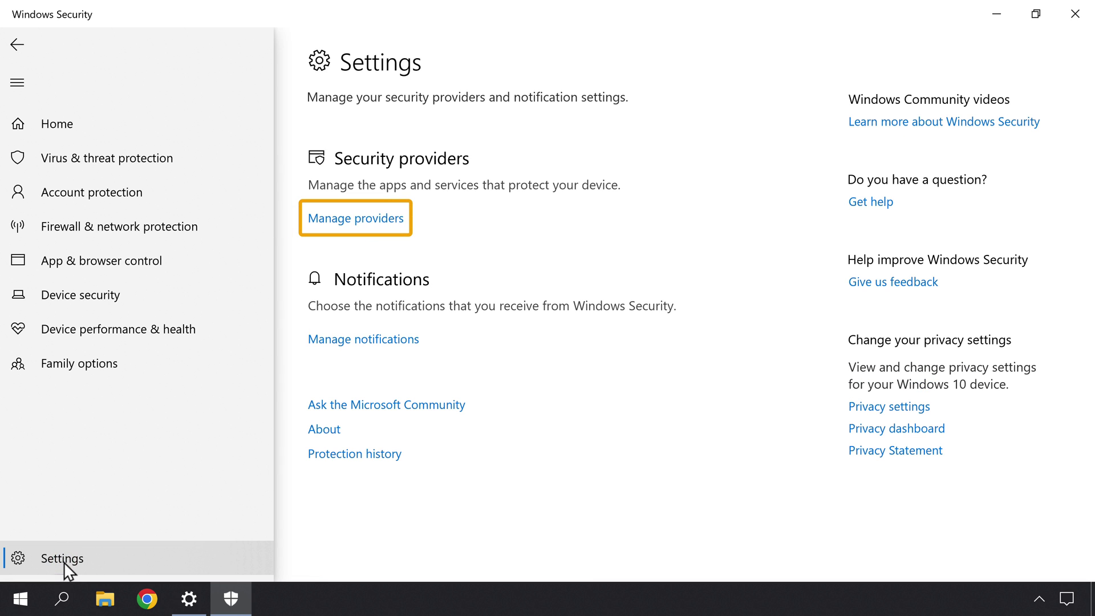
left_click(362, 221)
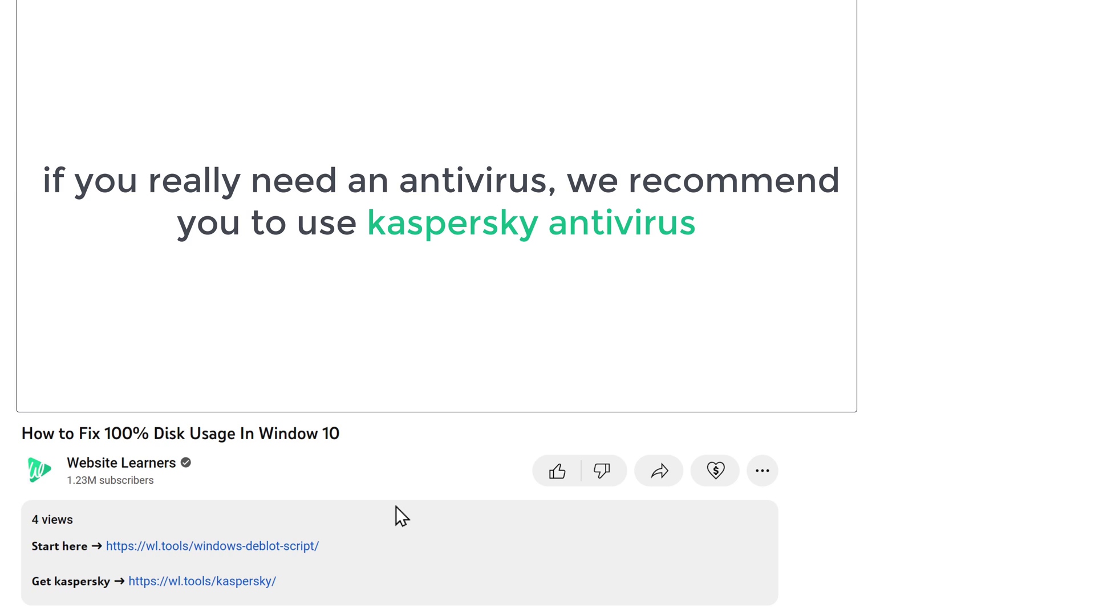
left_click(184, 582)
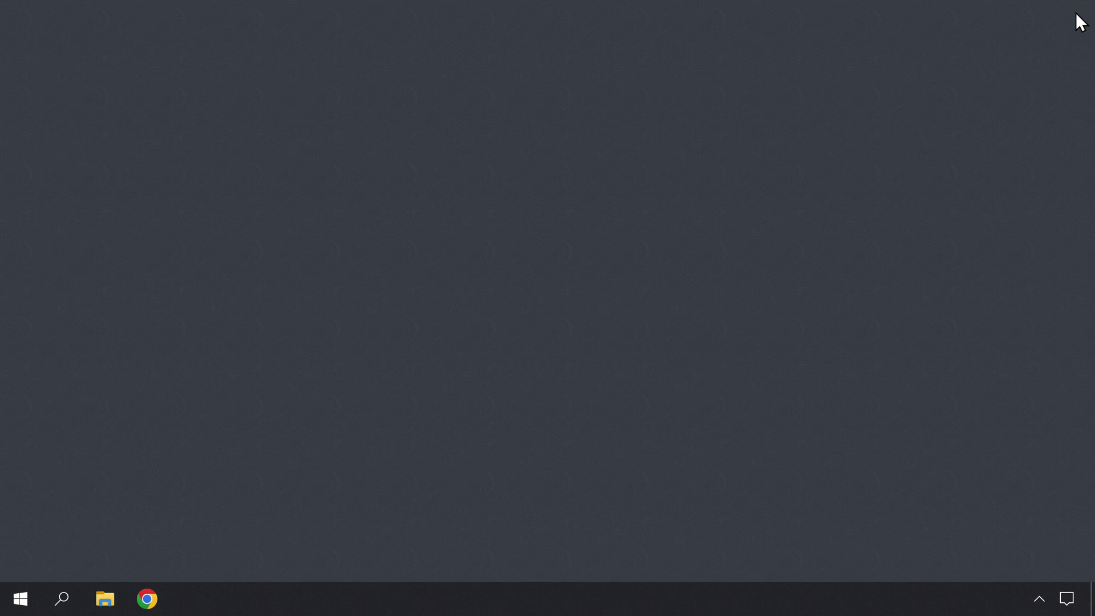
Restart the computer.
left_click(20, 597)
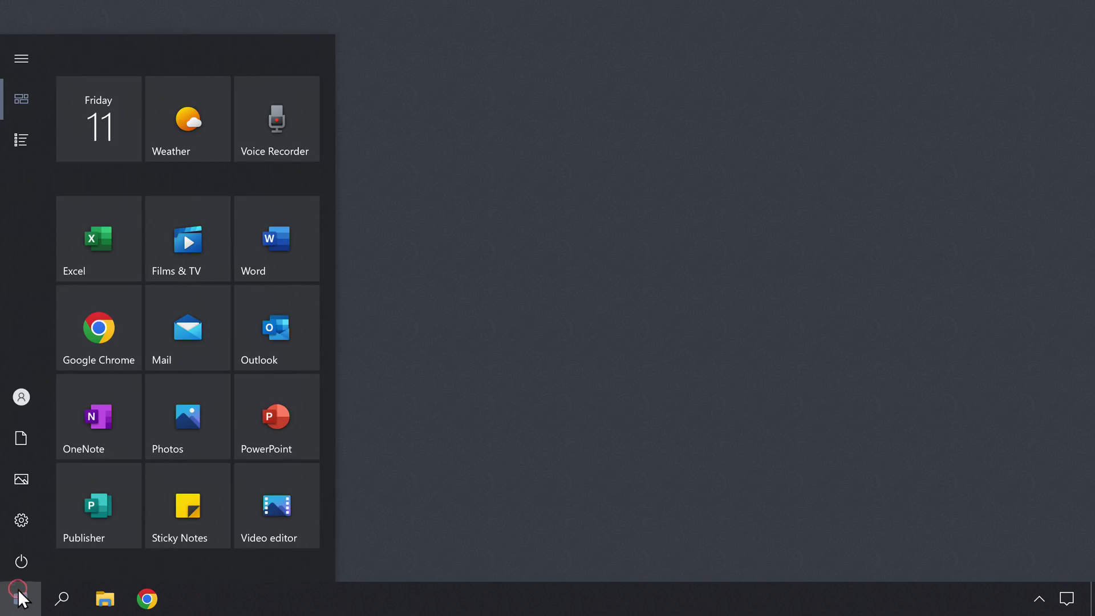
left_click(17, 560)
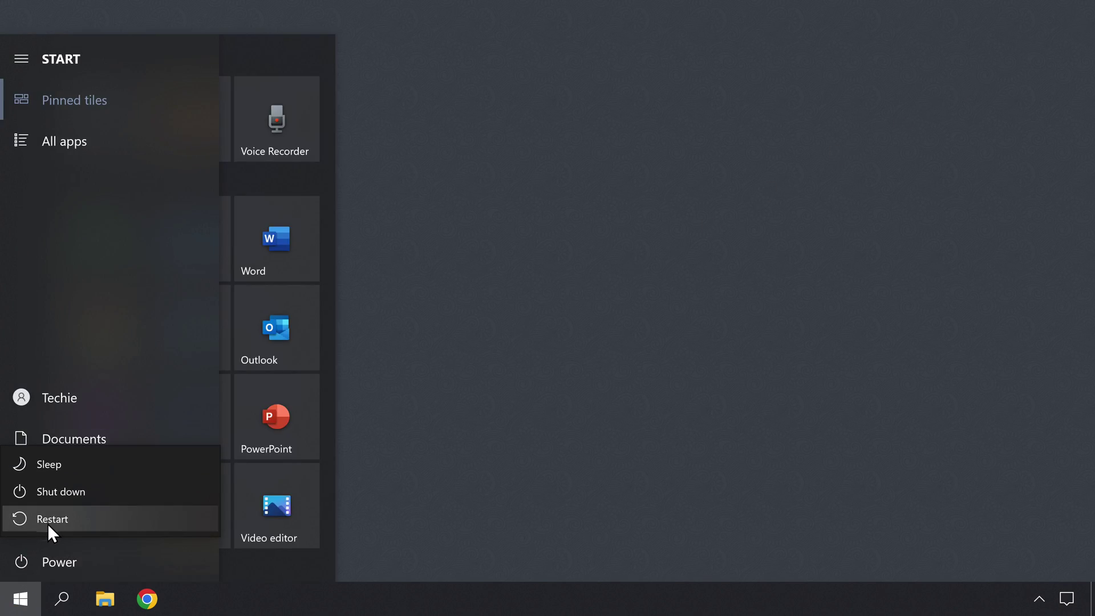
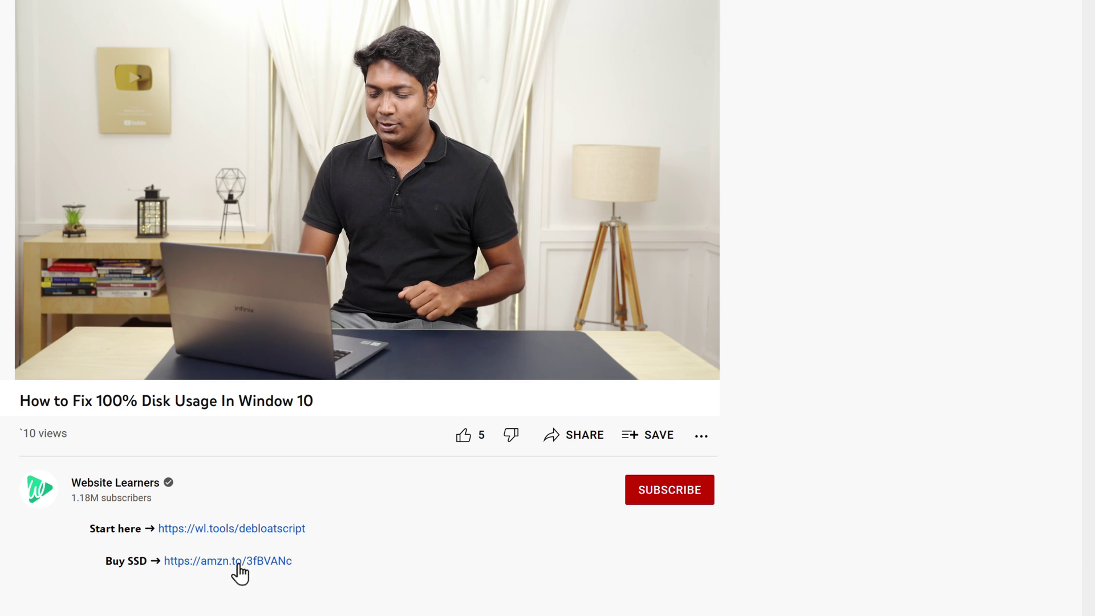
Order the Crucial BX500 240GB internal SSD and the black EYOOLD SATA to USB cable from their Amazon product pages.
left_click(224, 568)
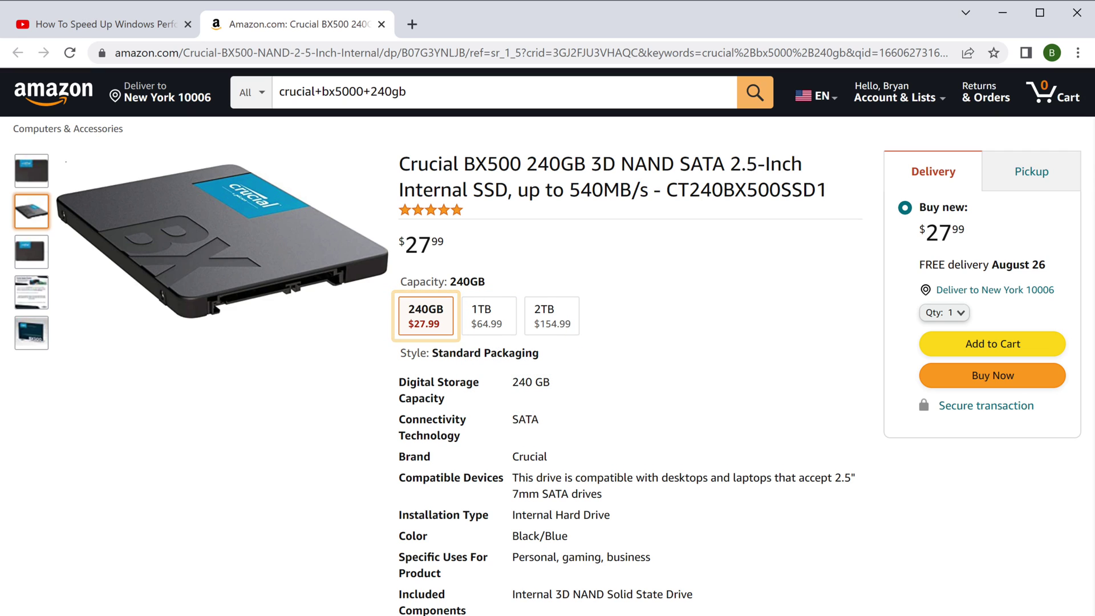
left_click(992, 375)
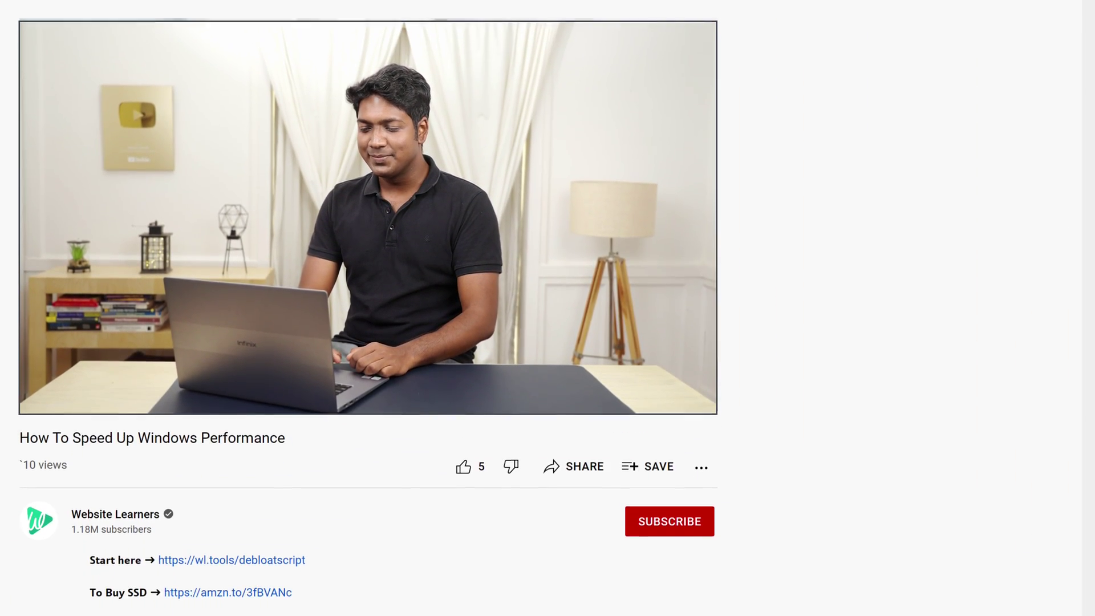
left_click(297, 596)
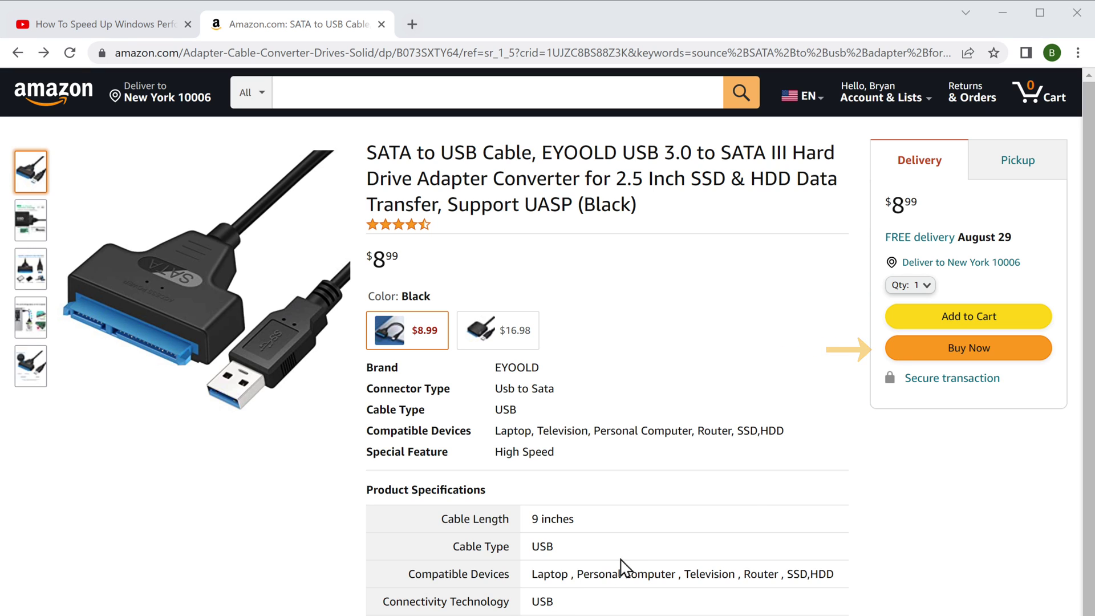
left_click(966, 358)
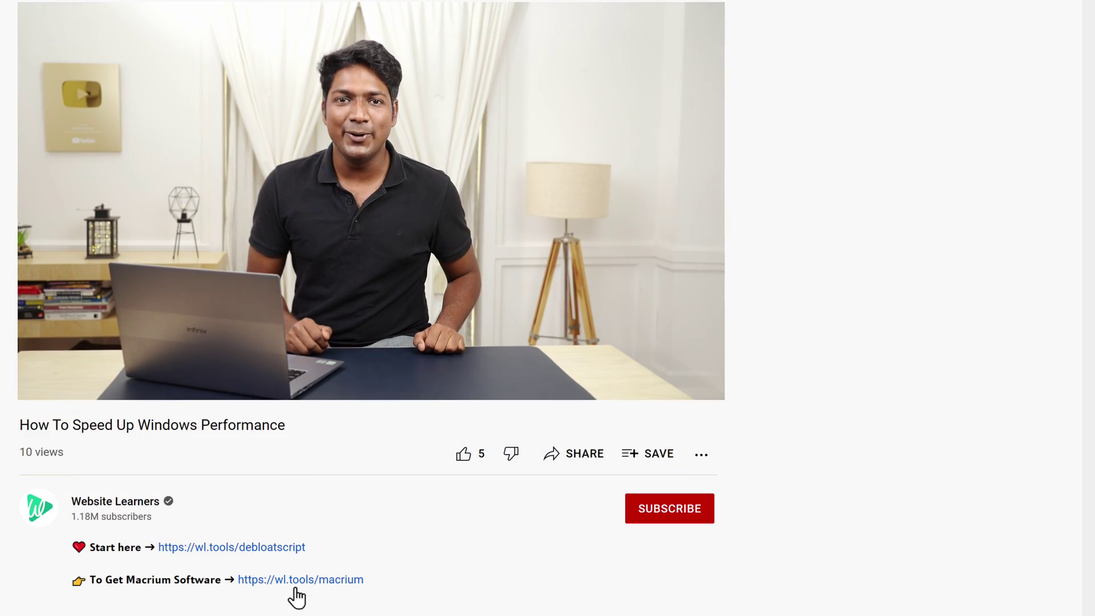
Download Macrium Reflect 8 Free for home backup from the Macrium website, choosing the personal free license.
left_click(297, 589)
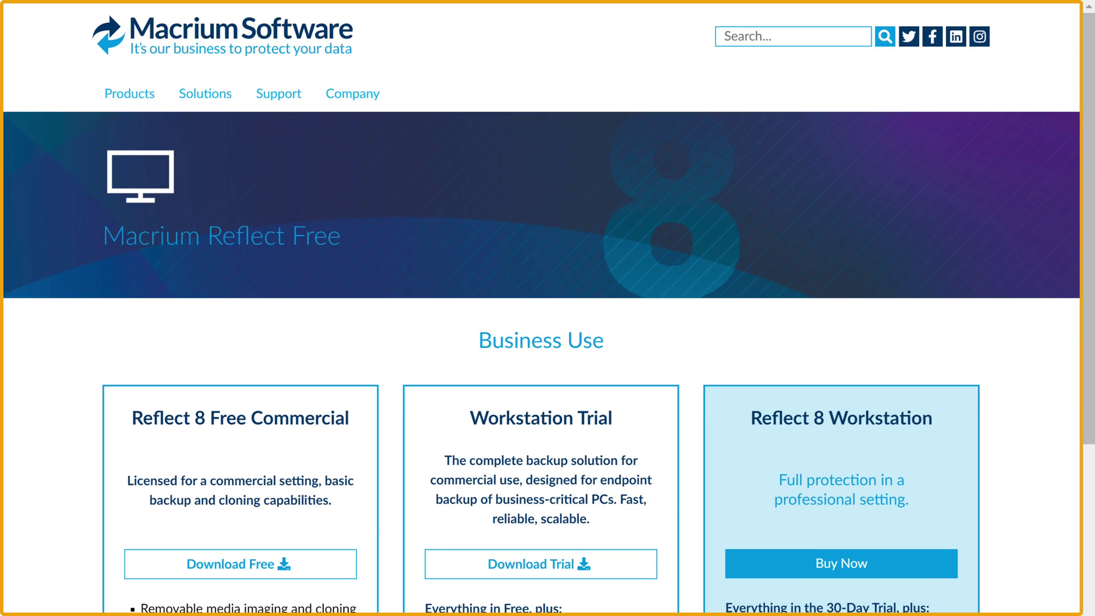
scroll(542, 308, "down", 4)
scroll(298, 489, "down", 9)
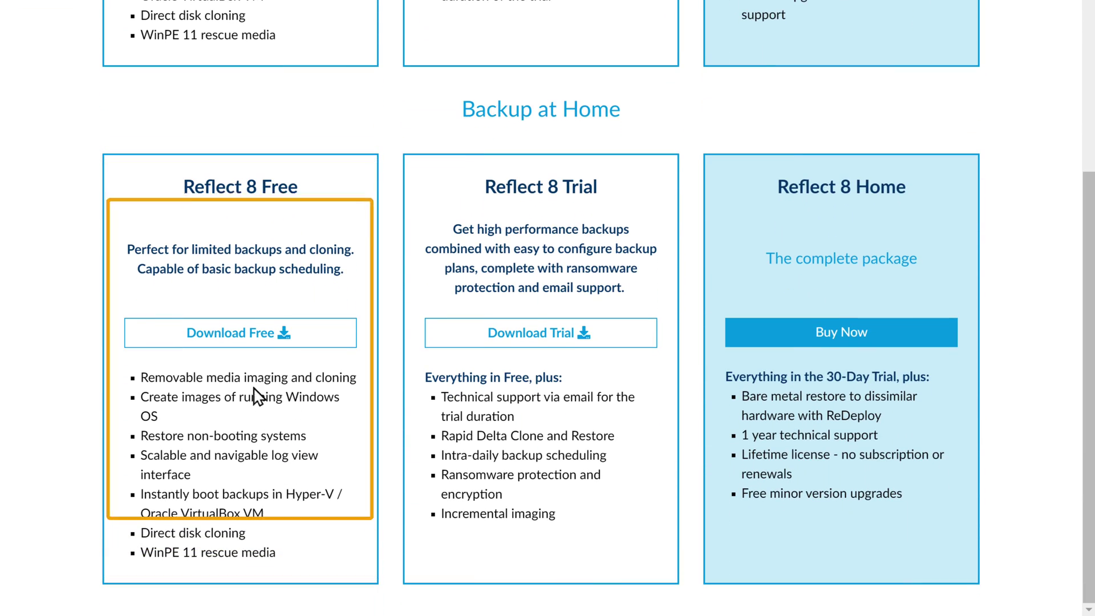
left_click(233, 342)
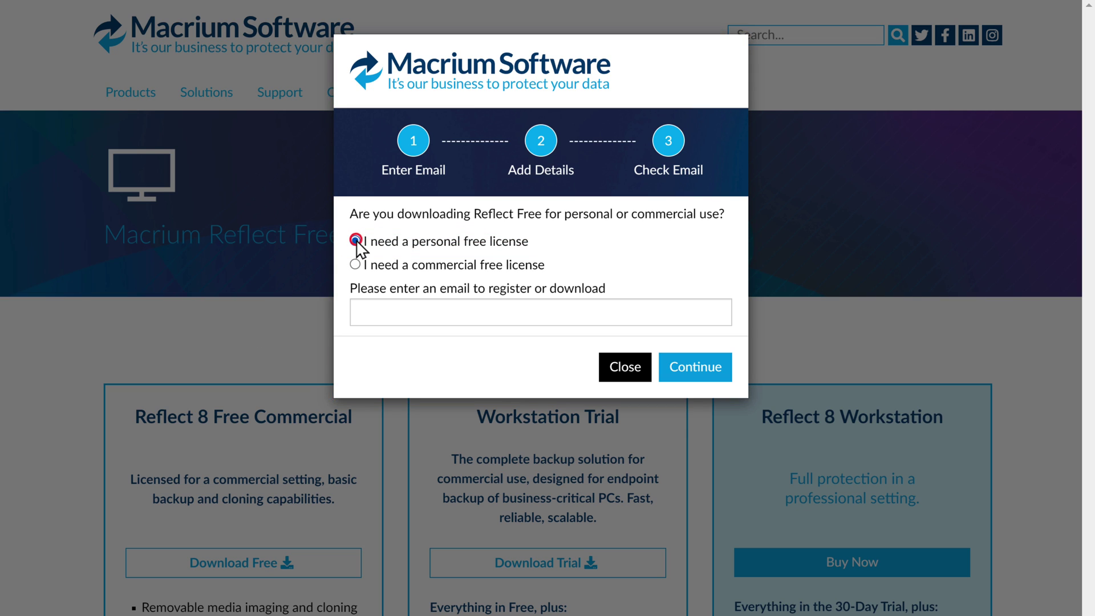
left_click(695, 376)
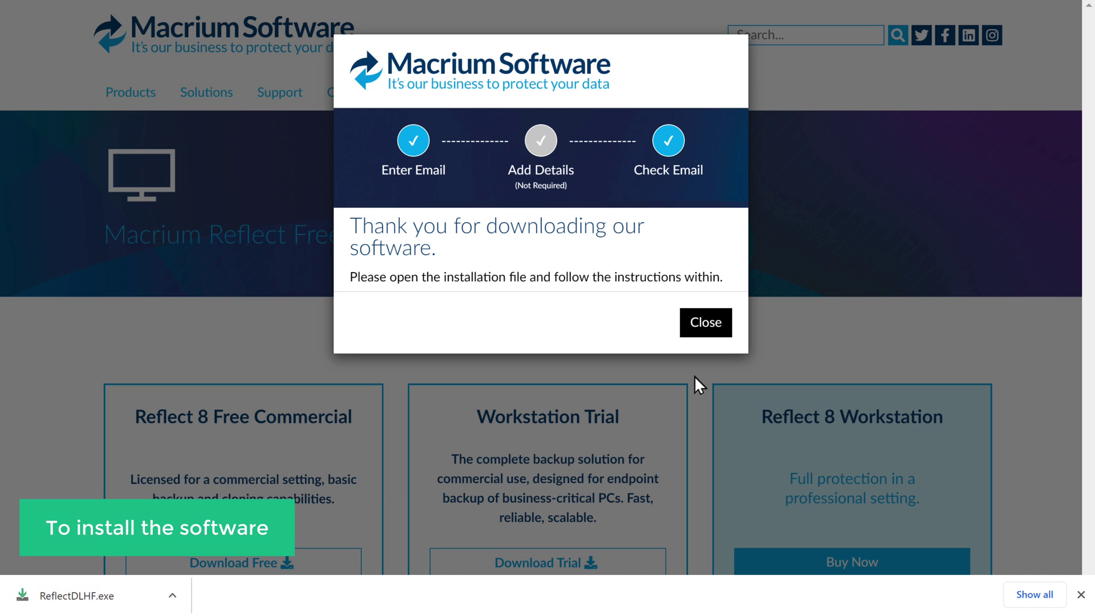
Run ReflectDLHF.exe to download the Free installation package and start the Macrium Reflect setup wizard.
left_click(55, 599)
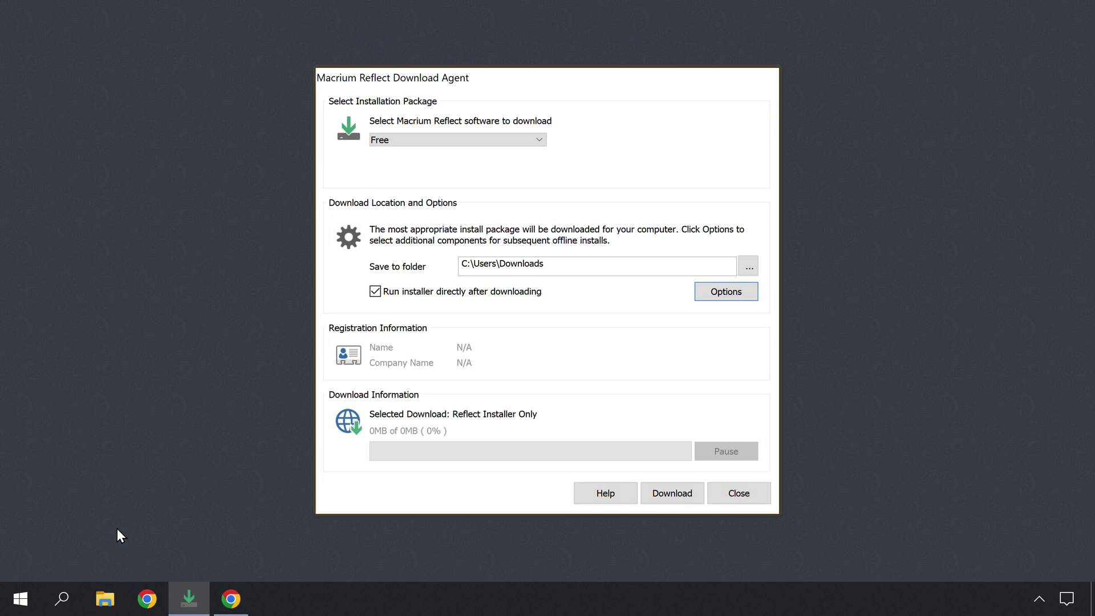
left_click(669, 498)
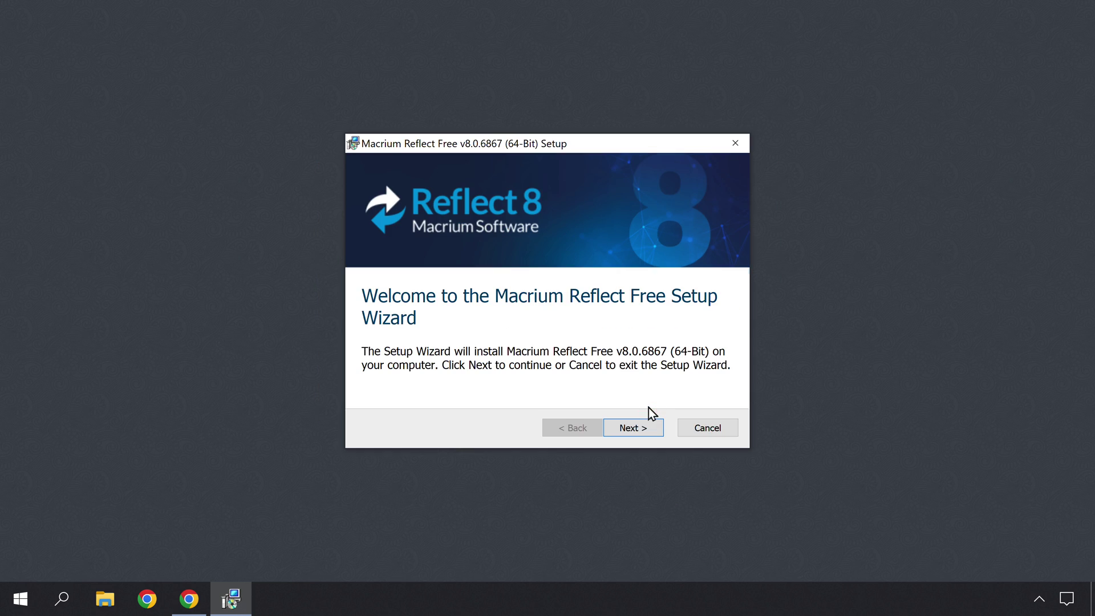
left_click(628, 434)
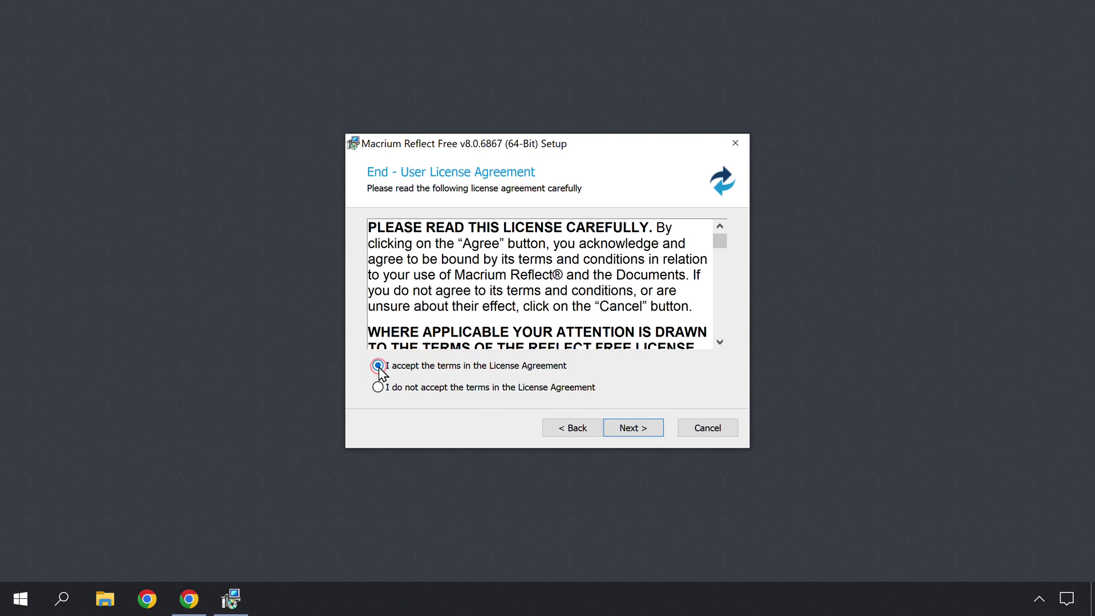
Accept the Macrium Reflect license agreement and agree to personal, non-commercial use of the Free edition.
left_click(631, 432)
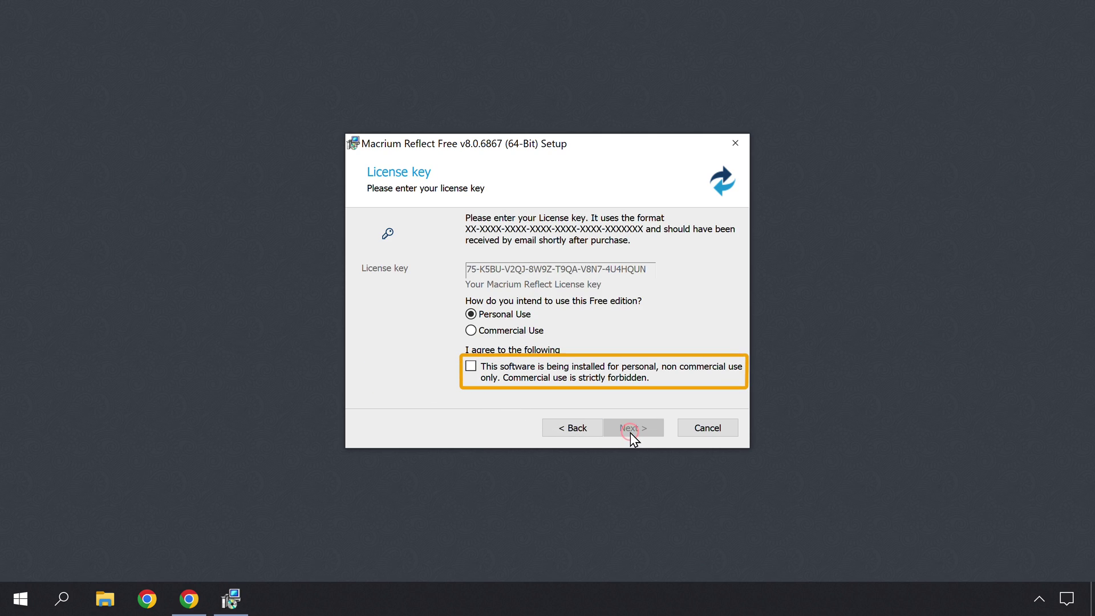
left_click(470, 366)
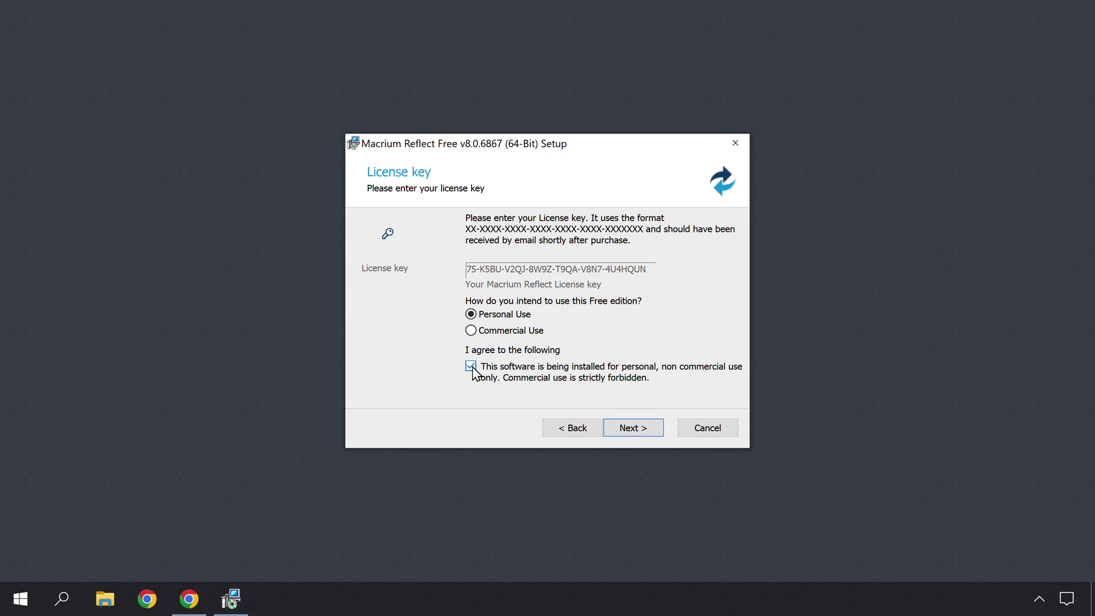
left_click(631, 433)
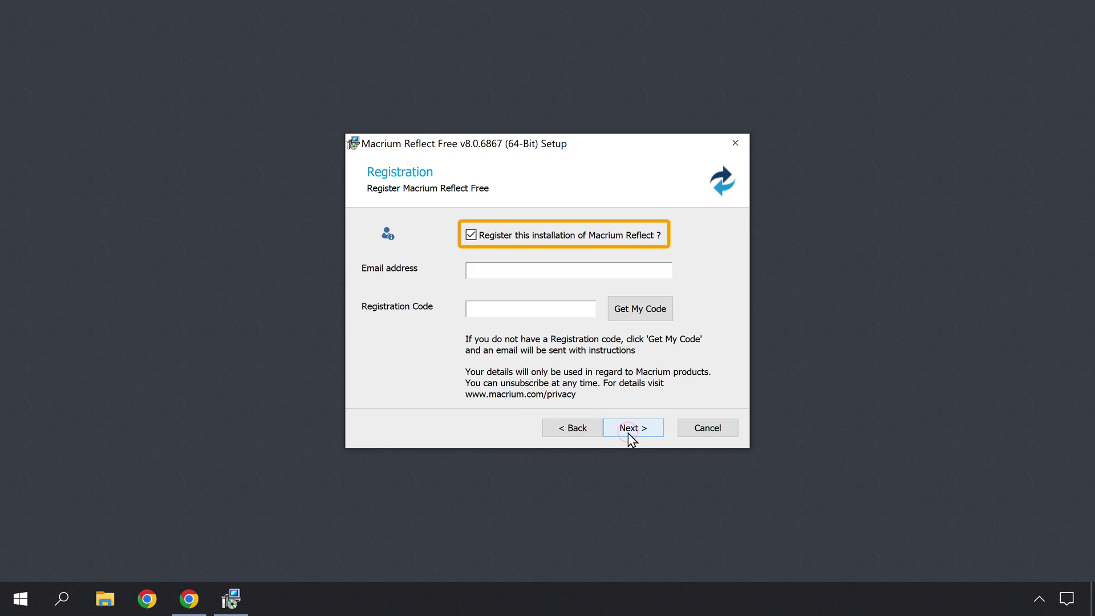
Opt out of registering Macrium Reflect and complete the installation with the default options, including viBoot and the desktop shortcut.
left_click(471, 236)
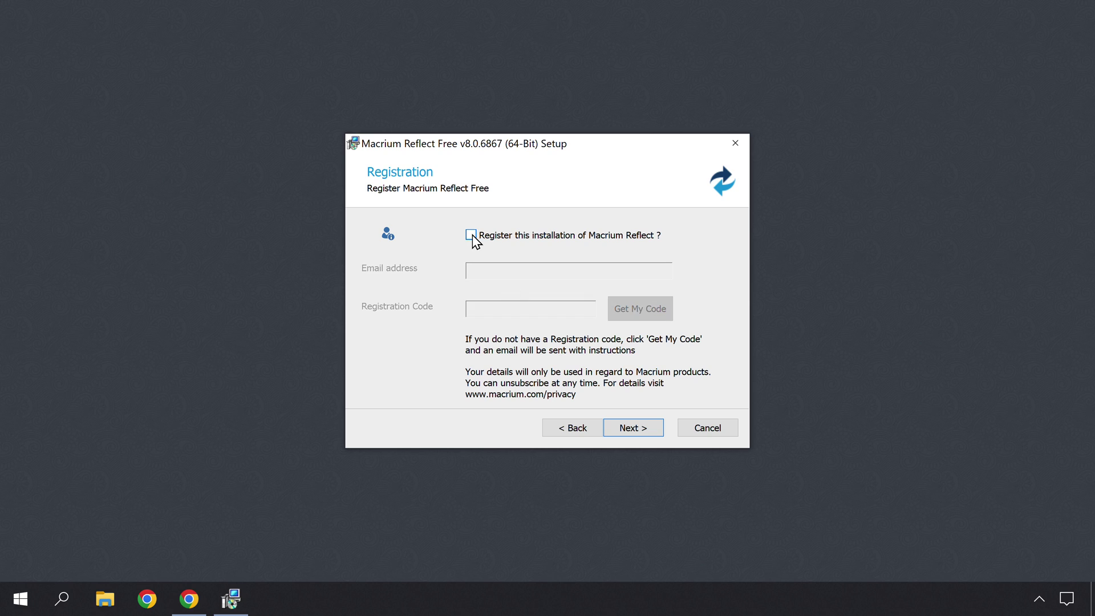
left_click(630, 433)
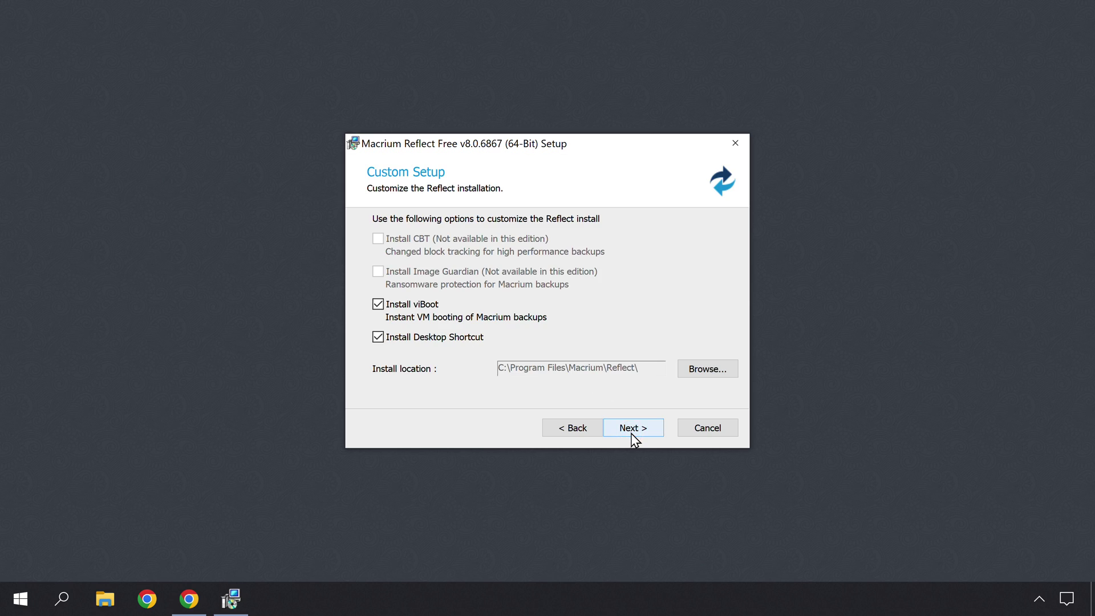
left_click(630, 432)
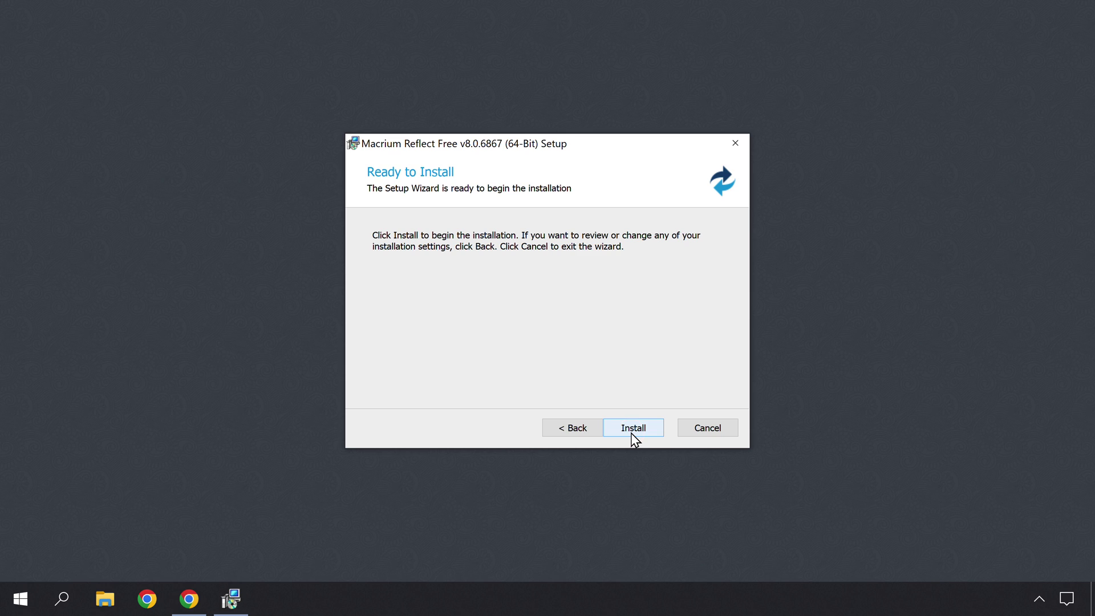
left_click(630, 433)
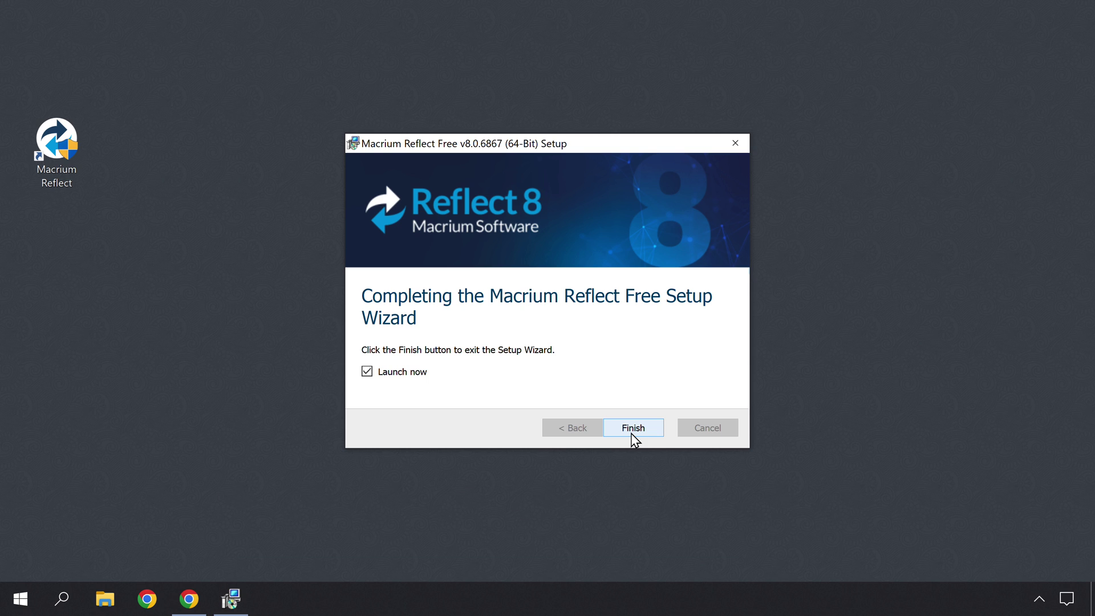
left_click(631, 429)
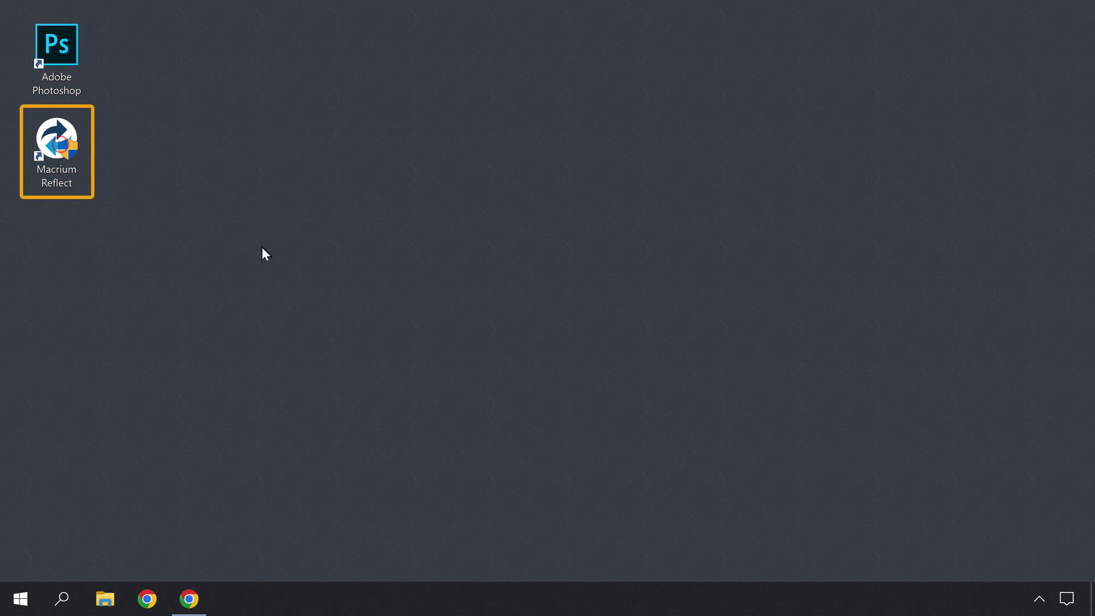
Launch Macrium Reflect and set up a clone of Disk 1 with Disk 2, the SSD (D:), as the destination.
double_click(61, 145)
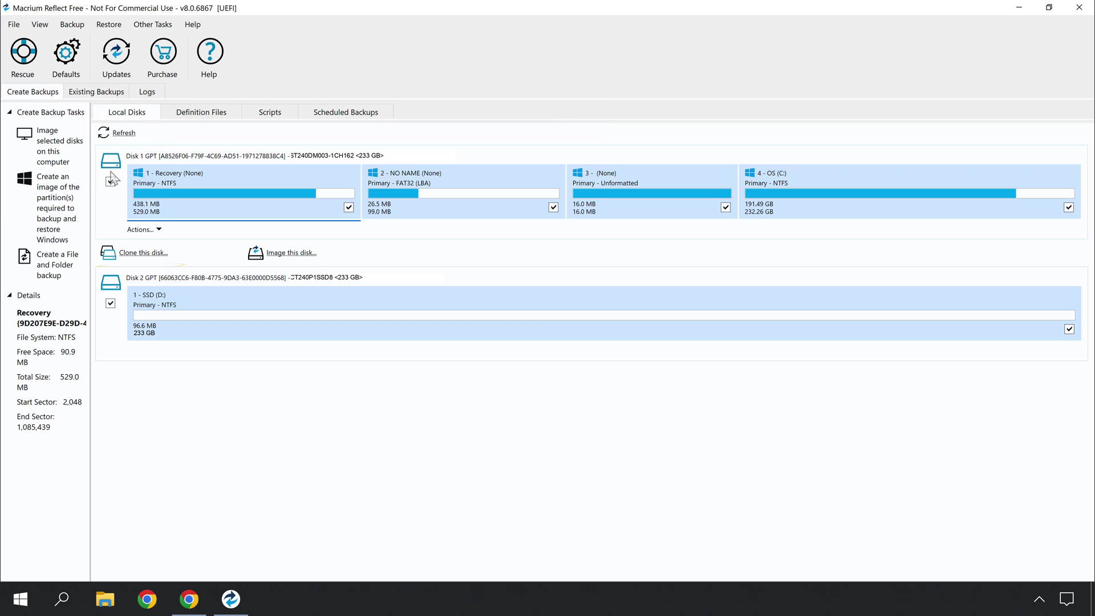
left_click(142, 254)
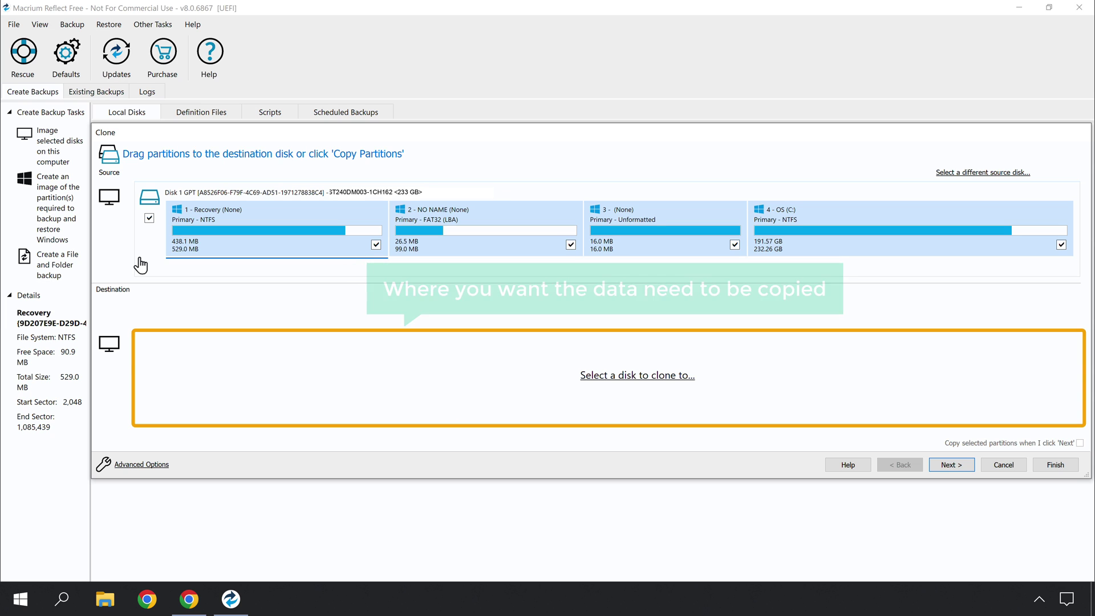
left_click(626, 377)
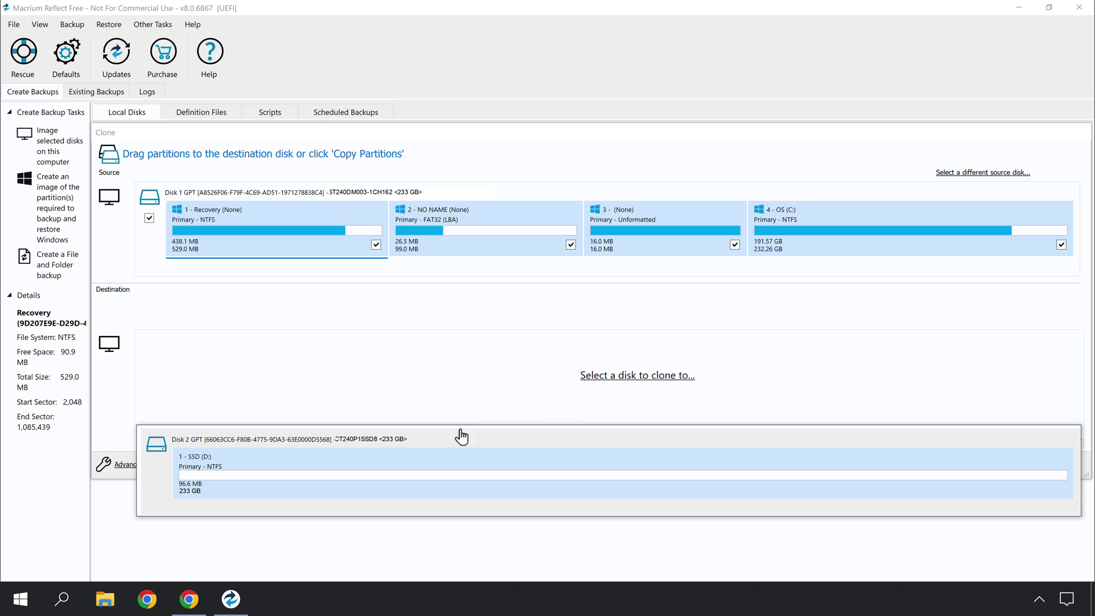
left_click(357, 468)
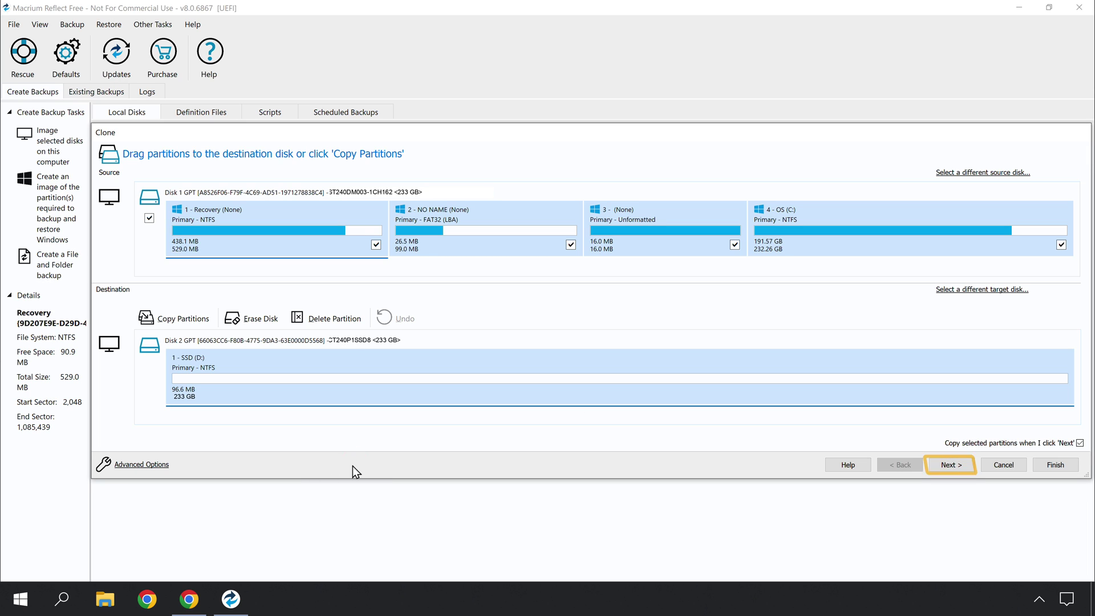
Keep the selected partitions for copying, skip scheduling, and finish the clone wizard.
left_click(951, 464)
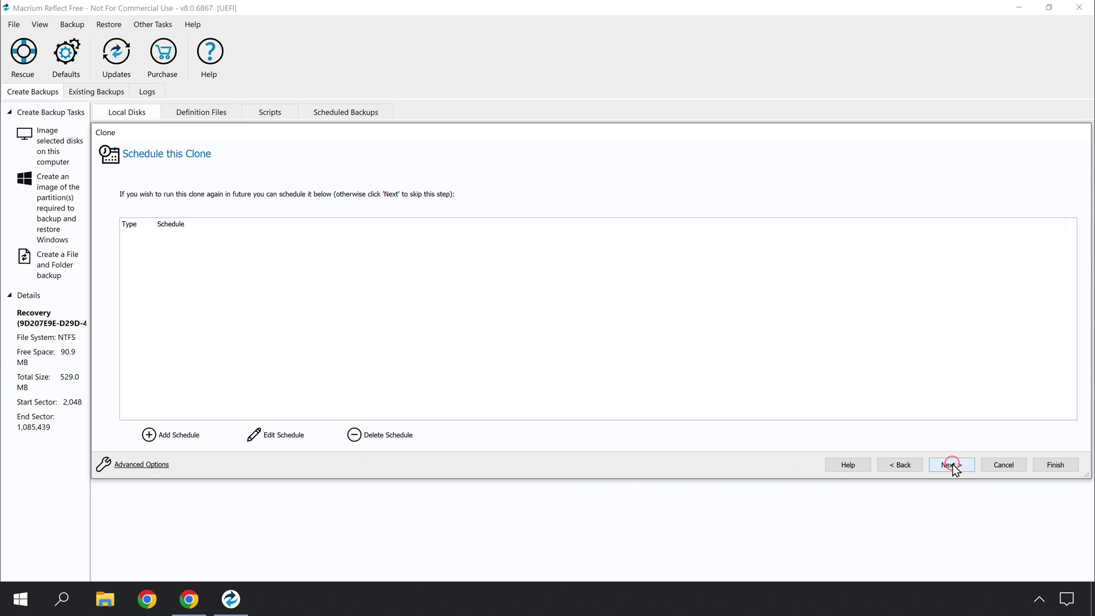
left_click(951, 464)
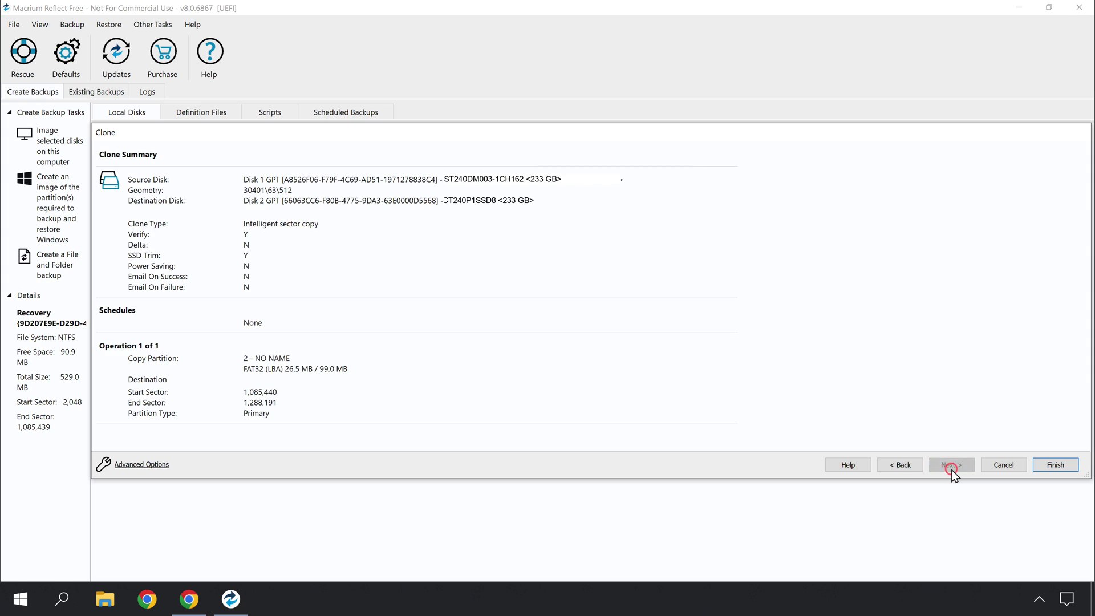
left_click(1054, 469)
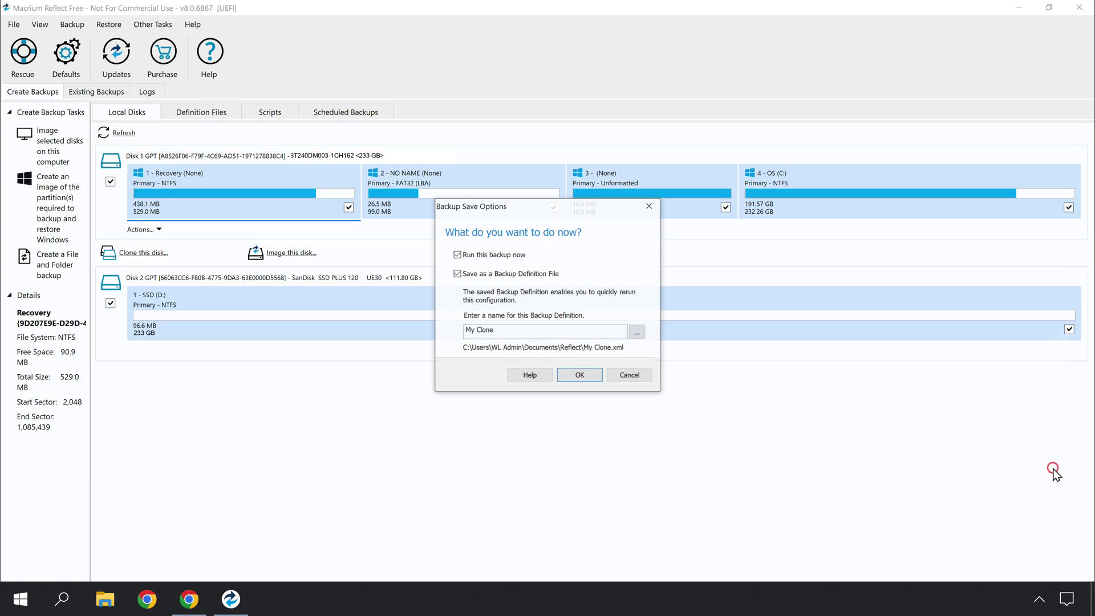
Save the backup definition as My Clone and run the clone immediately, agreeing to overwrite the SSD (D:) volume.
left_click(580, 378)
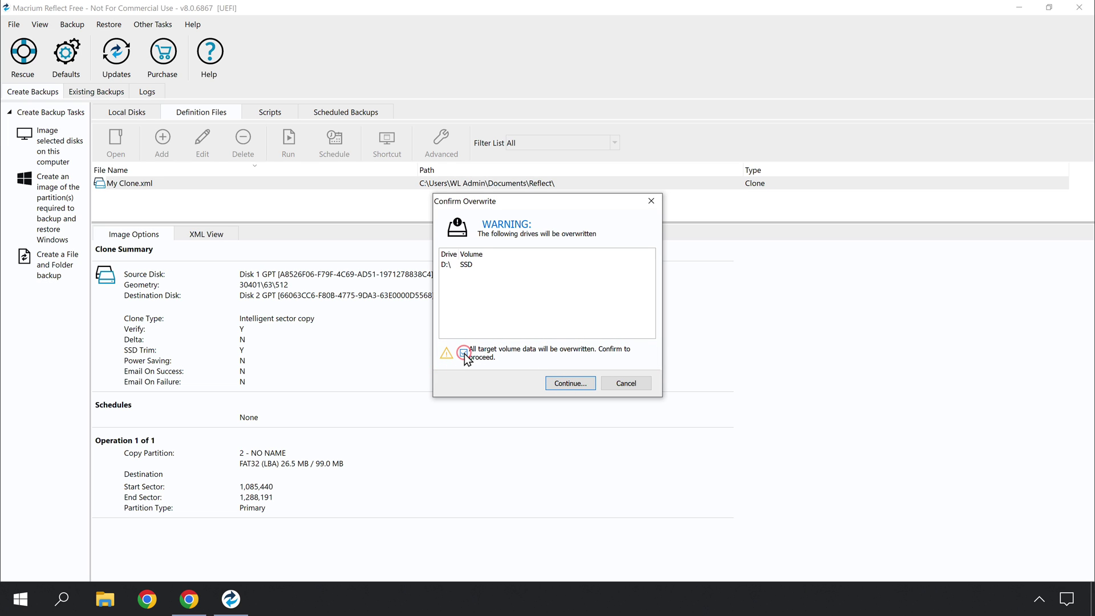
left_click(566, 388)
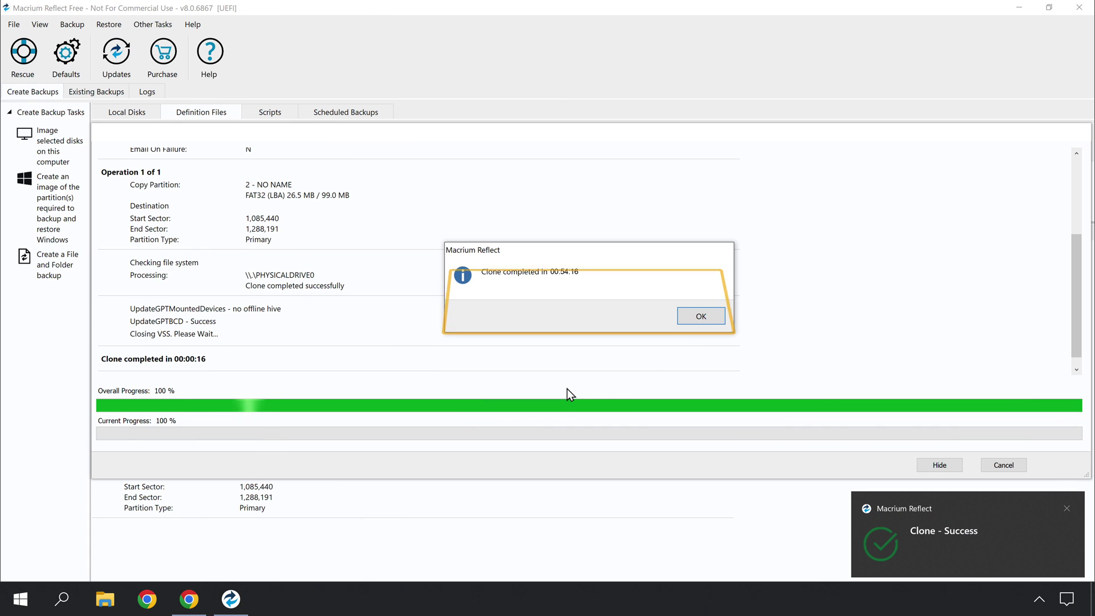
left_click(699, 319)
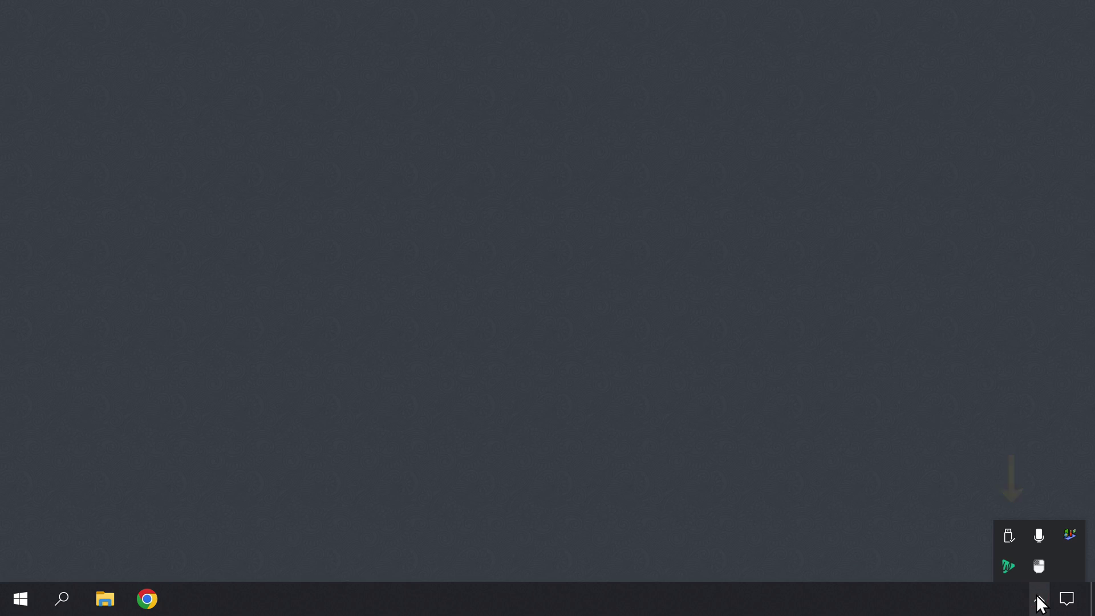
Open the safe-removal options for the connected USB drive.
left_click(1010, 533)
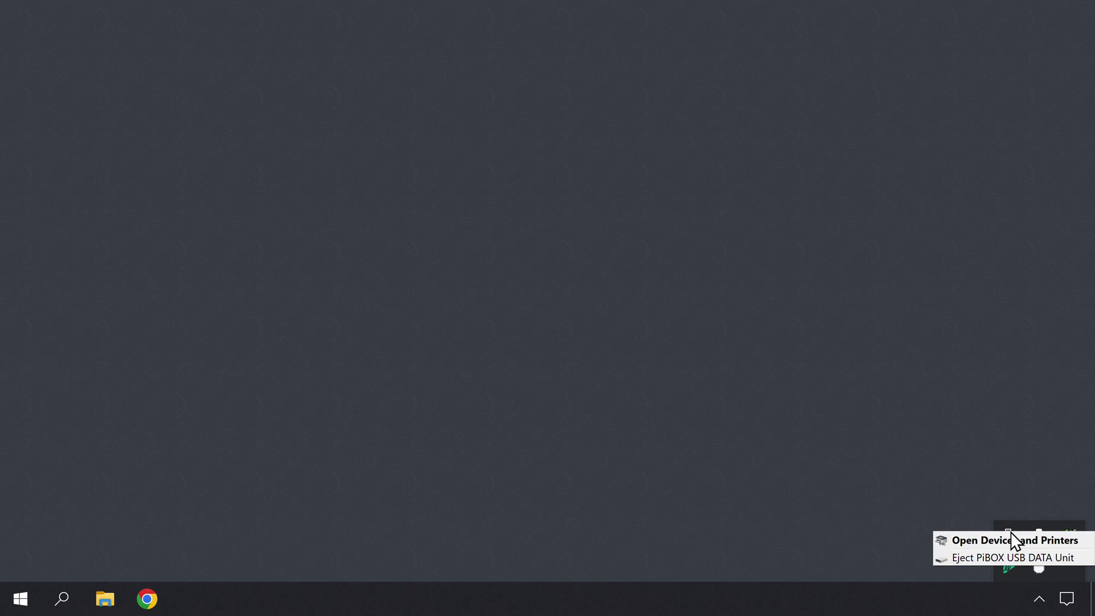